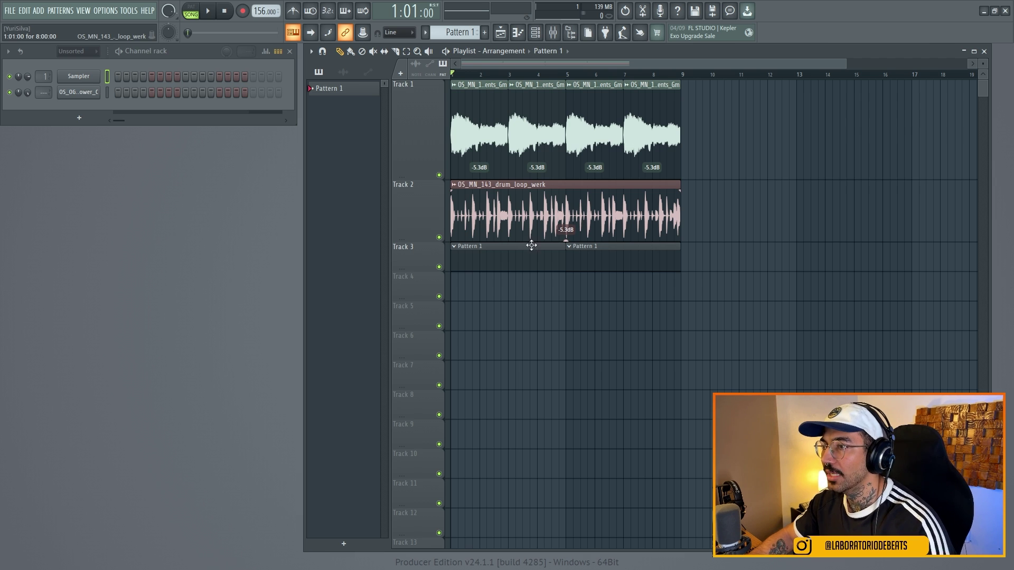
Make Track 3 taller in the playlist and show all channels in the channel rack
drag(414, 271, 415, 293)
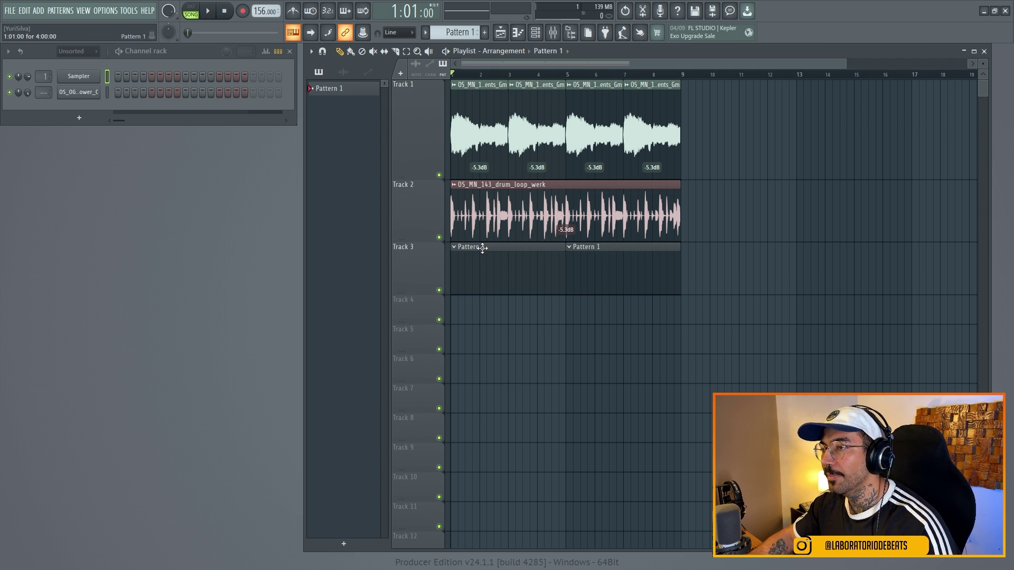
click(78, 51)
click(78, 63)
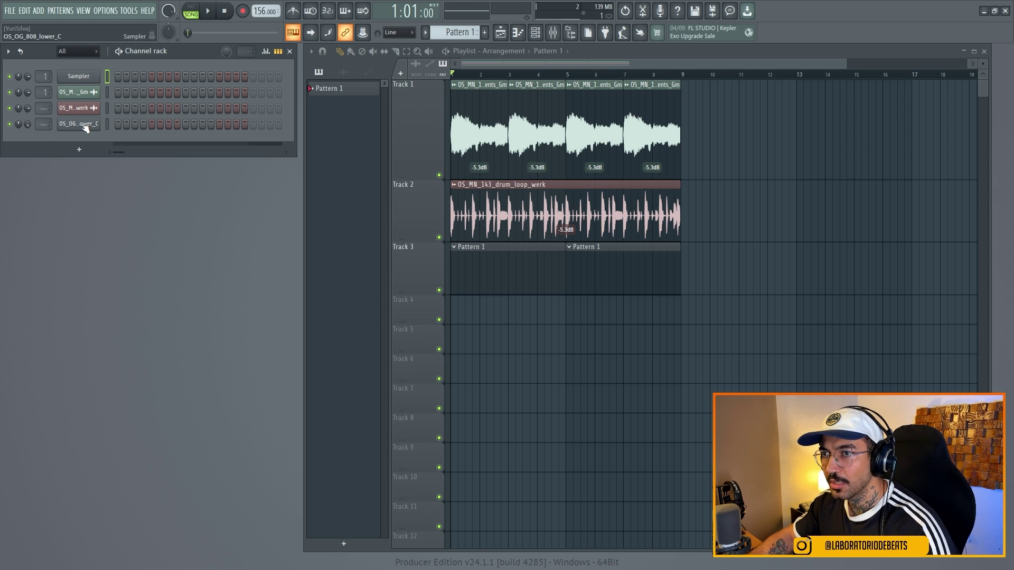
Open the piano roll of the OS_OG_808_lower_C channel and move its window clear of the channel rack
right_click(90, 126)
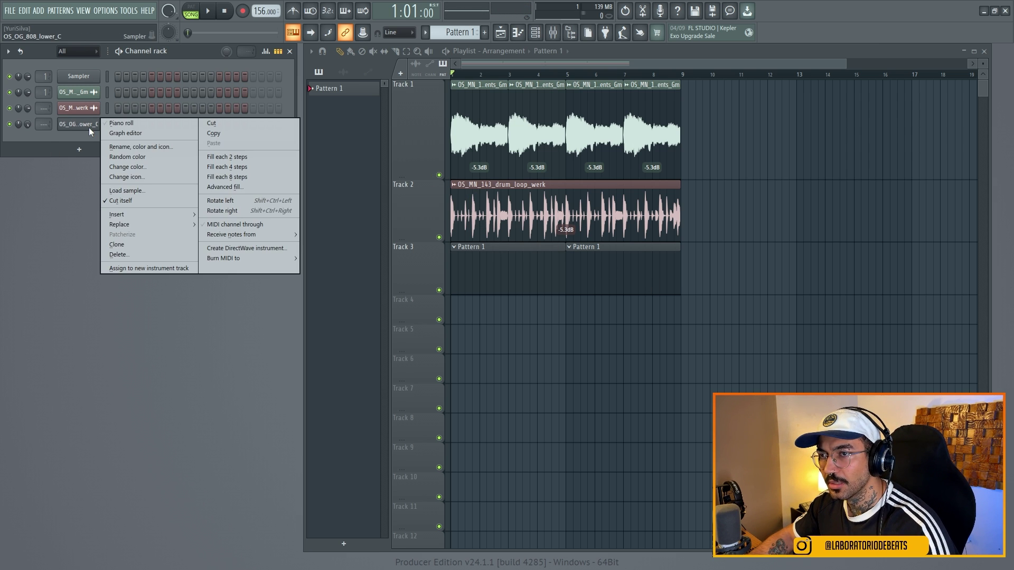
click(131, 123)
drag(431, 170, 557, 219)
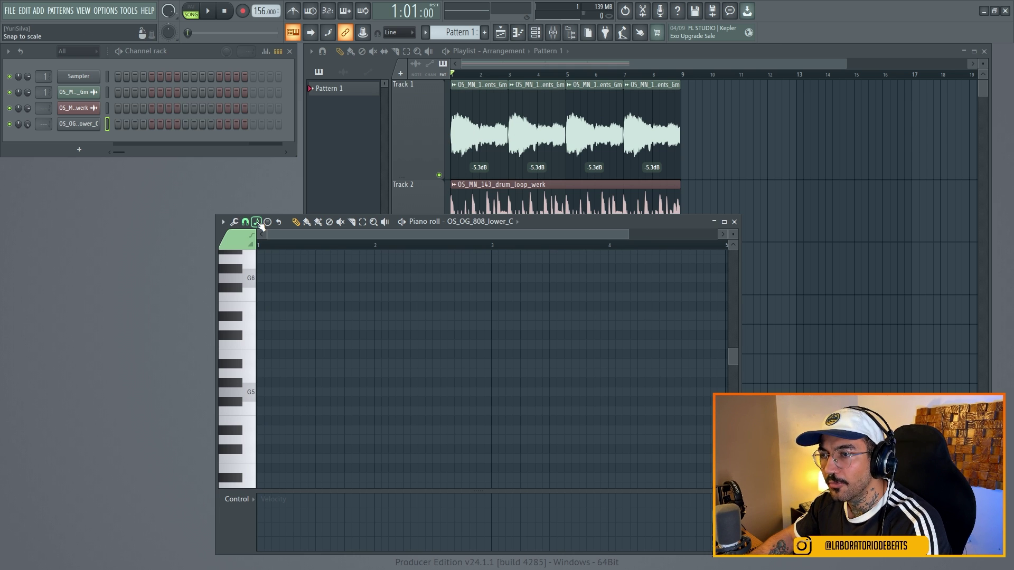
Set the piano roll's snap-to-scale to Minor Natural (Aeolian) with G as the root note
click(258, 223)
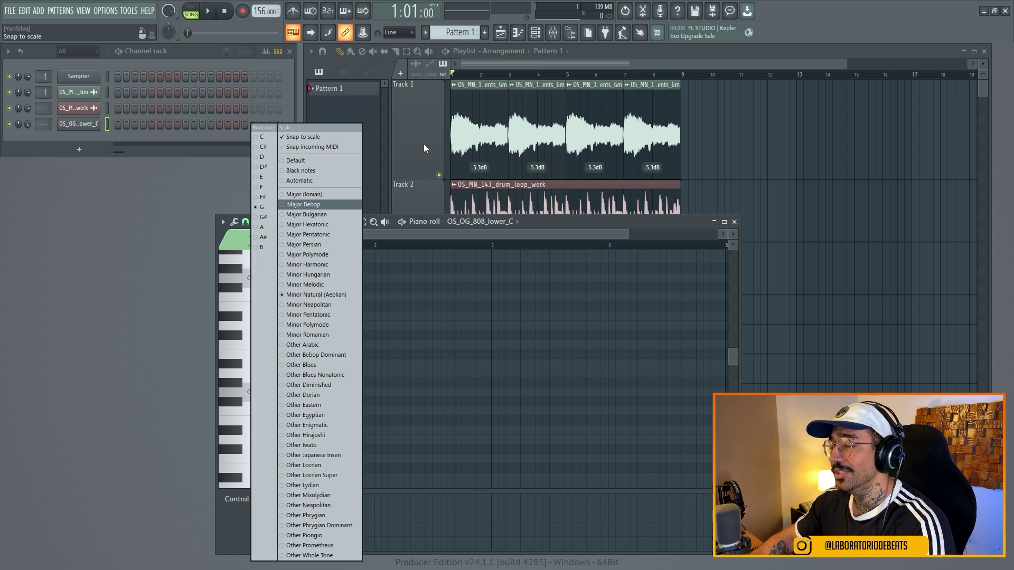
click(298, 295)
drag(227, 224, 329, 190)
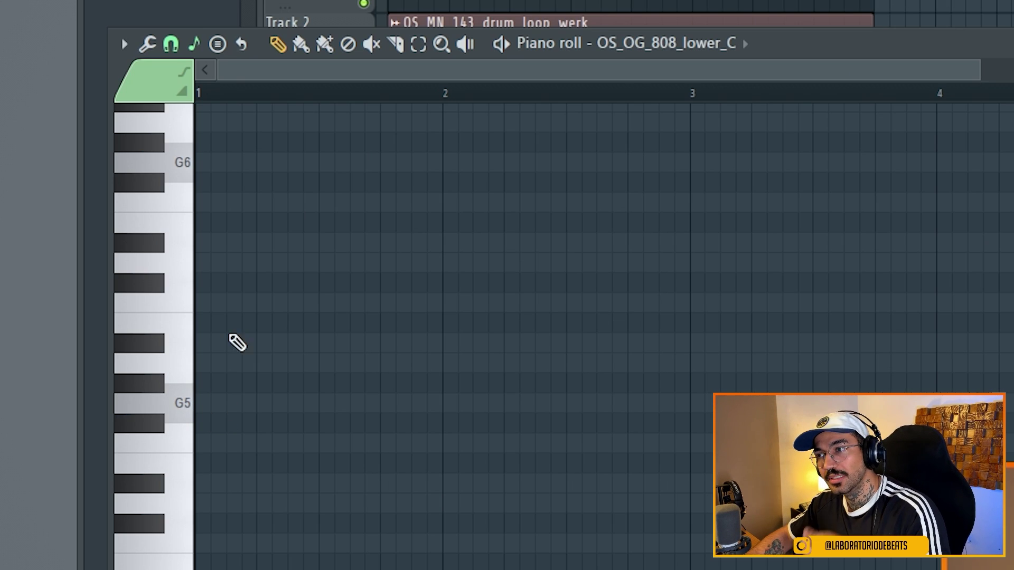
click(201, 46)
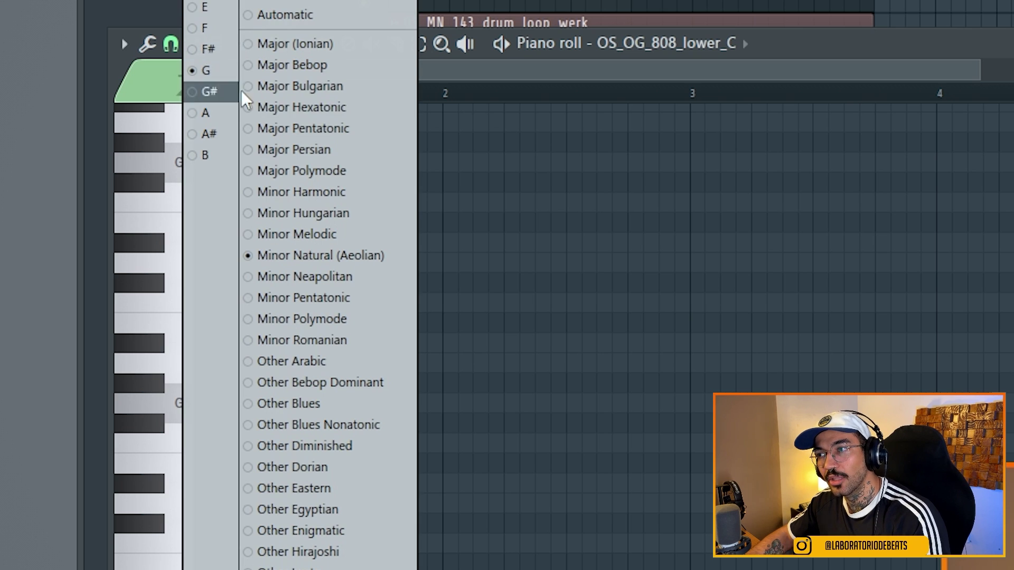
click(883, 44)
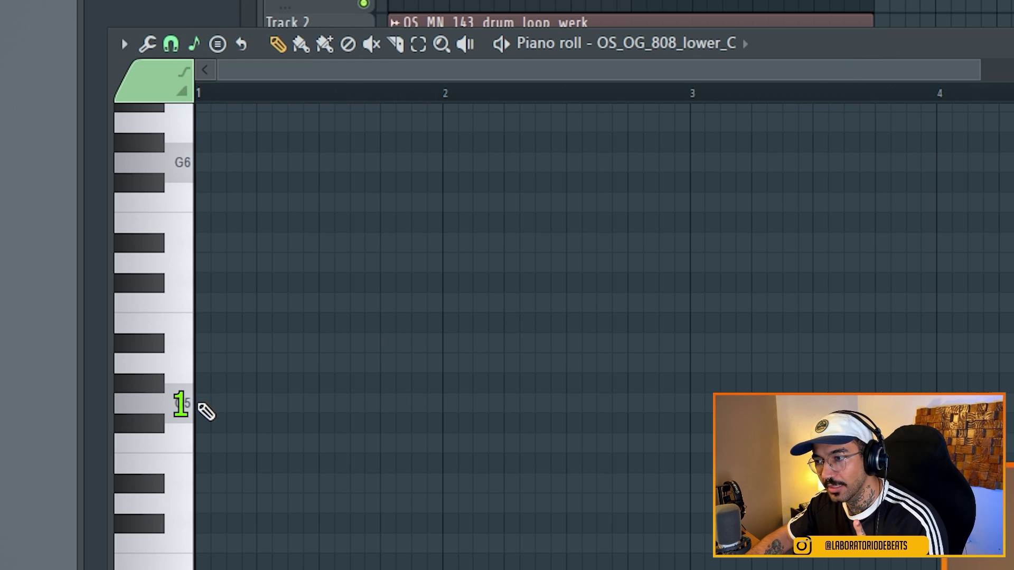
Draw the seven G minor scale notes at the start of bar 1: G5, A5, A#5, C6, D6, D#6 and F6
click(201, 405)
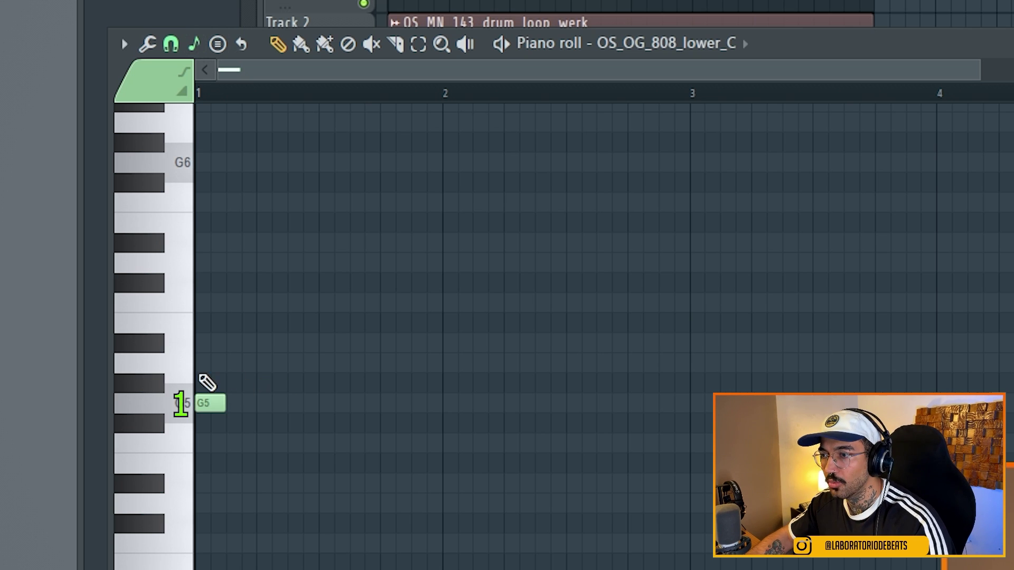
click(211, 363)
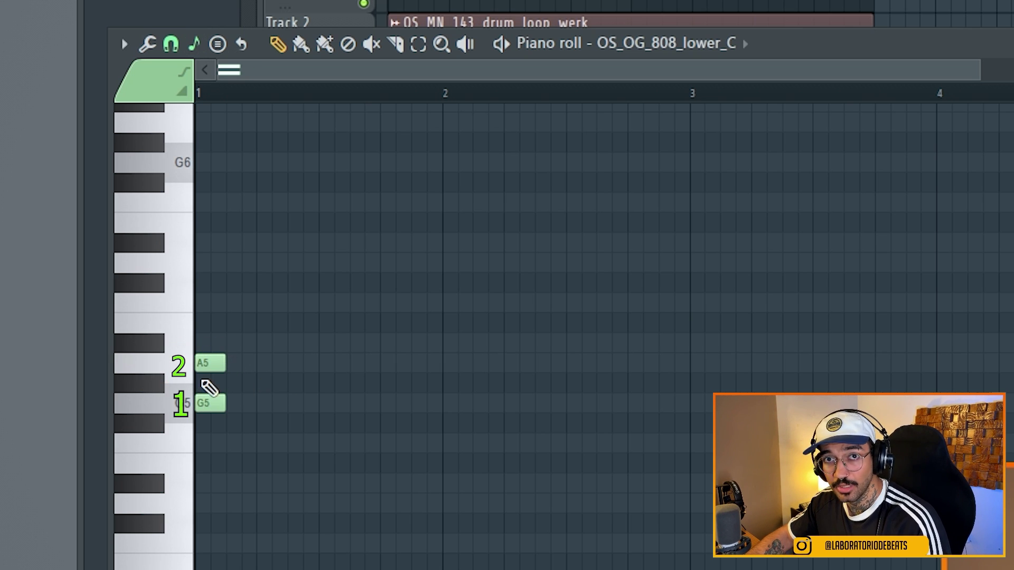
click(210, 344)
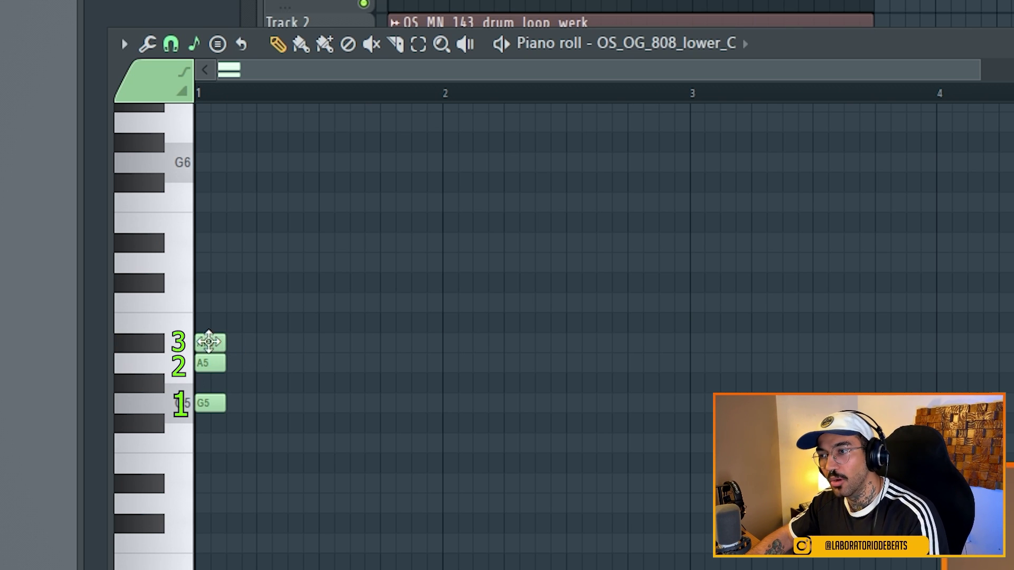
click(208, 303)
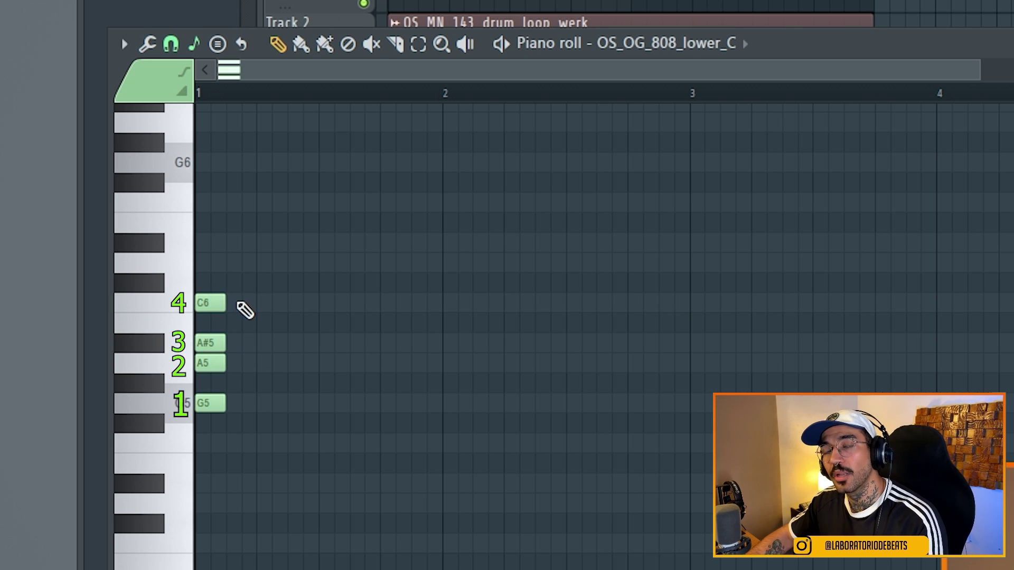
click(206, 262)
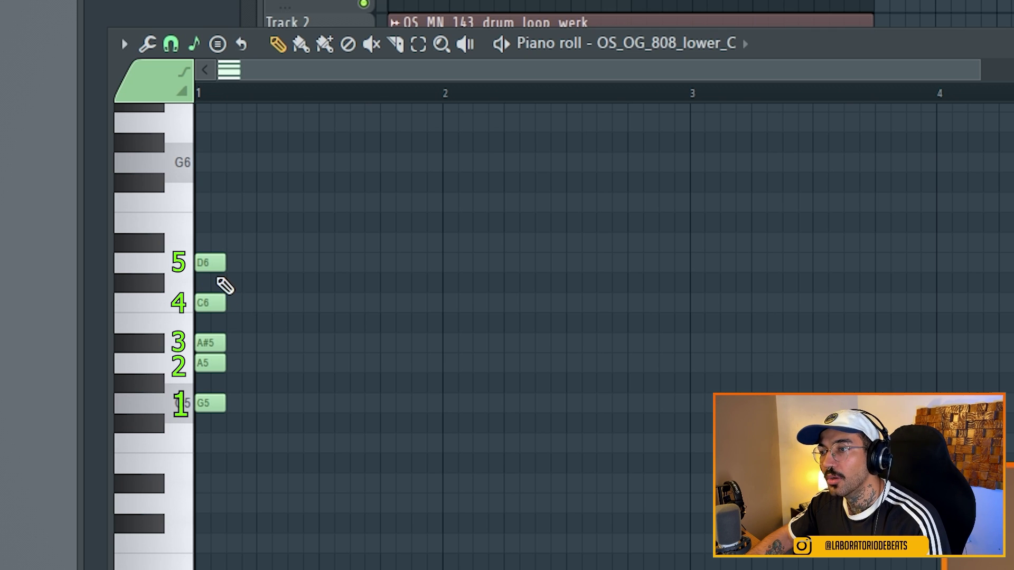
click(206, 242)
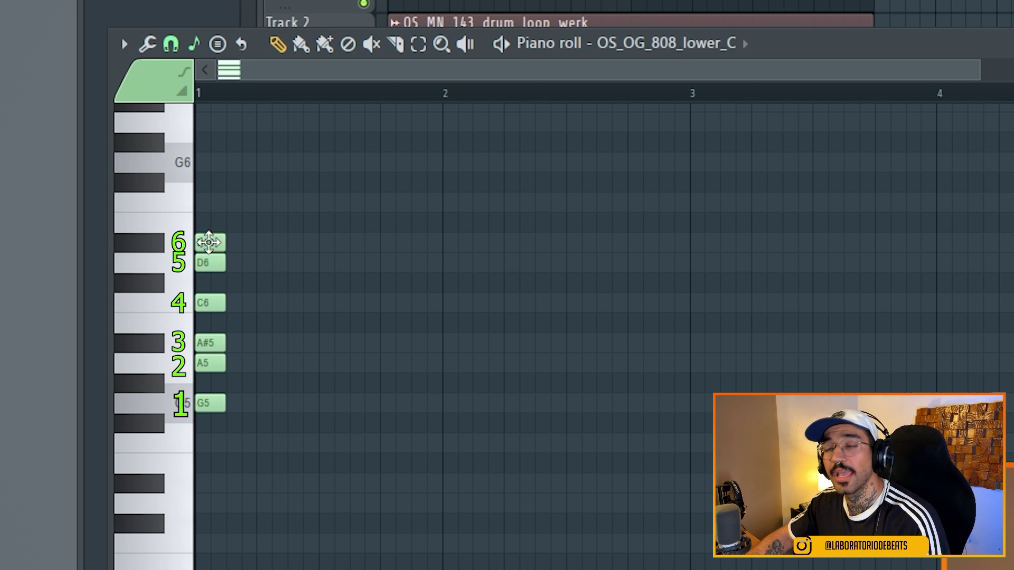
click(199, 202)
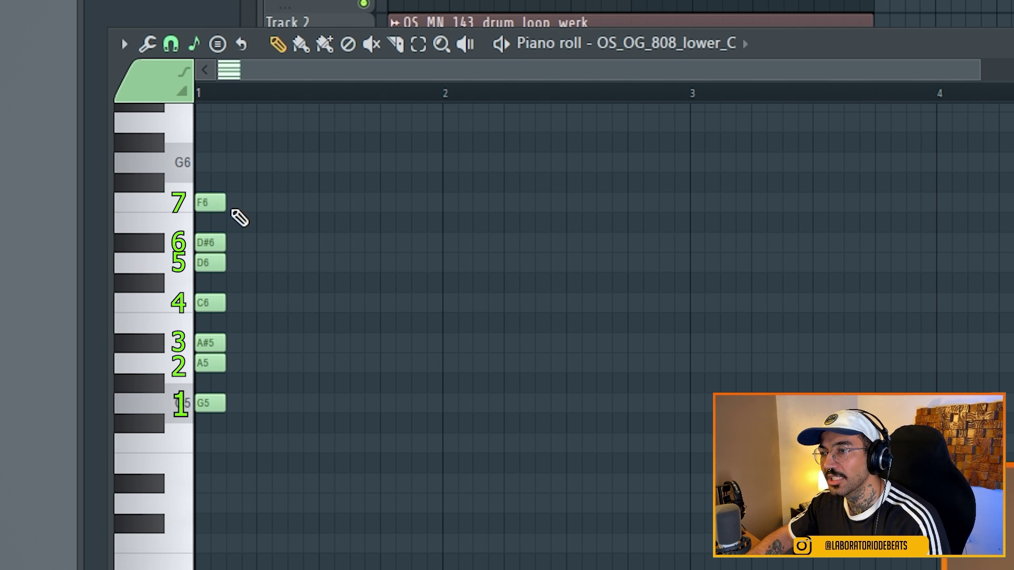
click(201, 162)
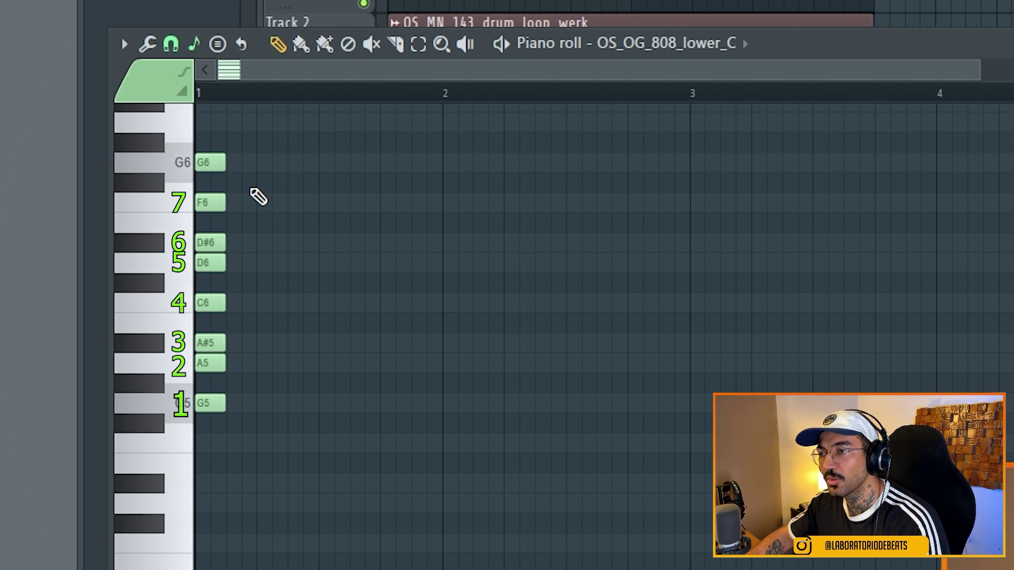
right_click(213, 168)
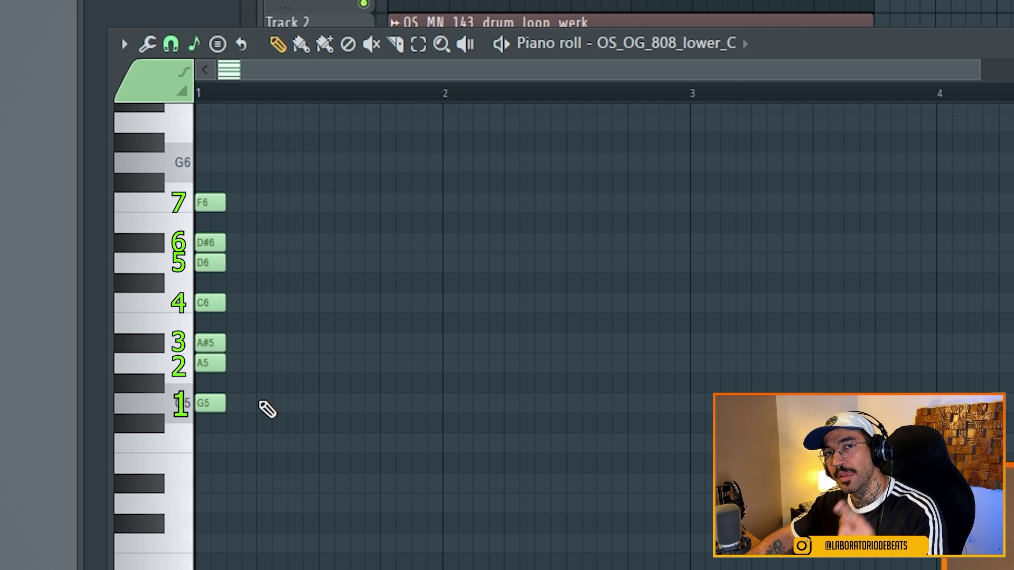
Beside the scale, draw columns of notes: G5, A#5, D#6 for tonic, D6, F6 for dominant, and C6, A5 for subdominant
click(260, 403)
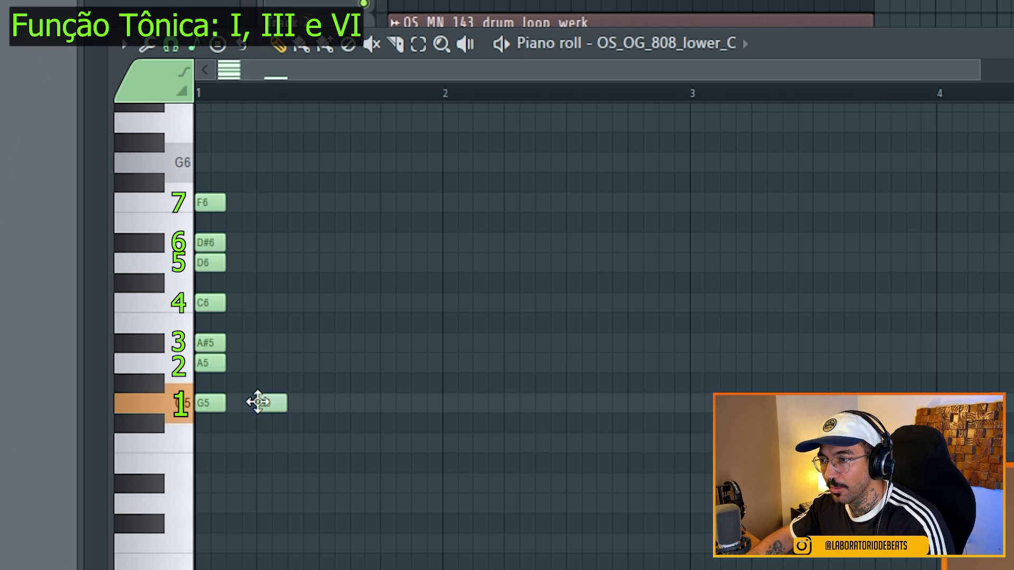
click(262, 343)
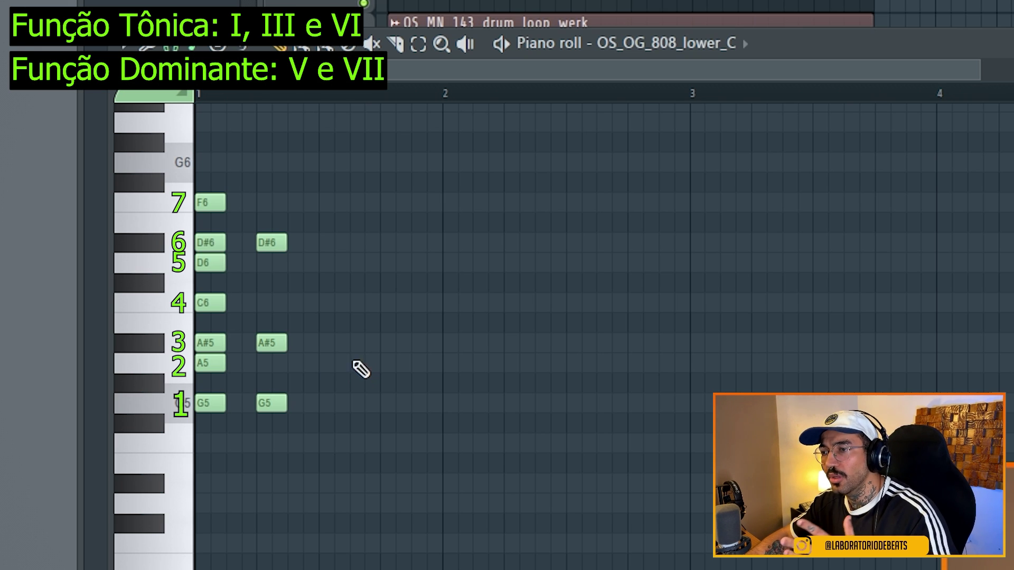
click(326, 303)
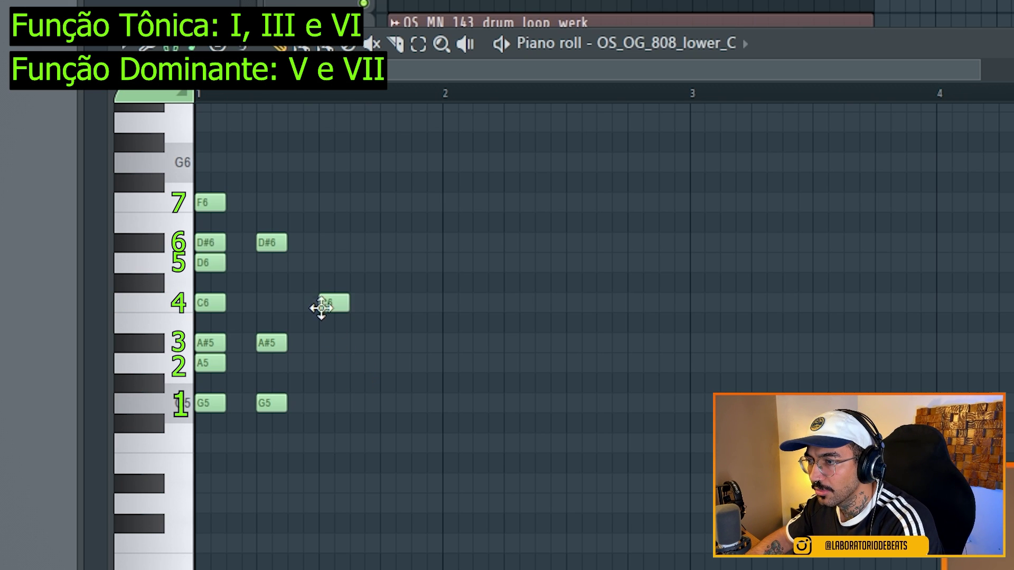
drag(328, 301, 332, 260)
click(331, 204)
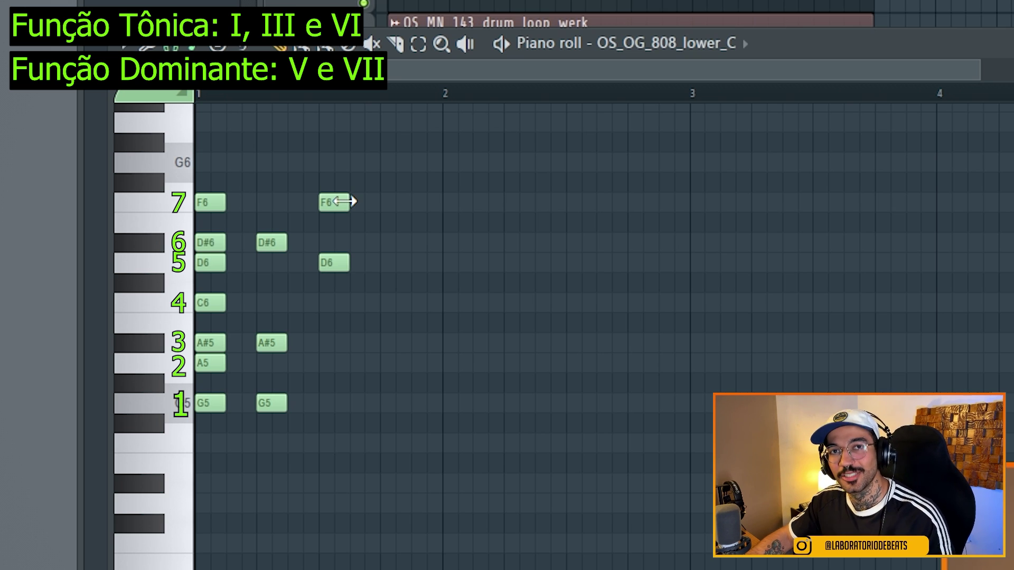
click(381, 302)
click(385, 363)
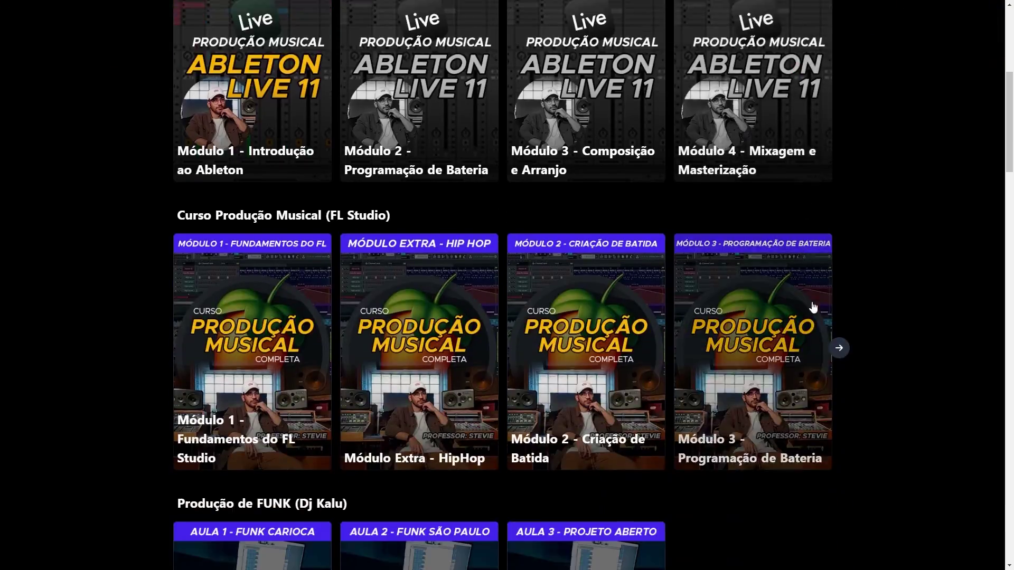
Browse the Lab Beats course catalogue and open Módulo 4 - Equalização of the Curso Mixagem de Voz at the Objetivo da Equalização lesson
scroll(774, 301, down, 5)
scroll(774, 301, down, 15)
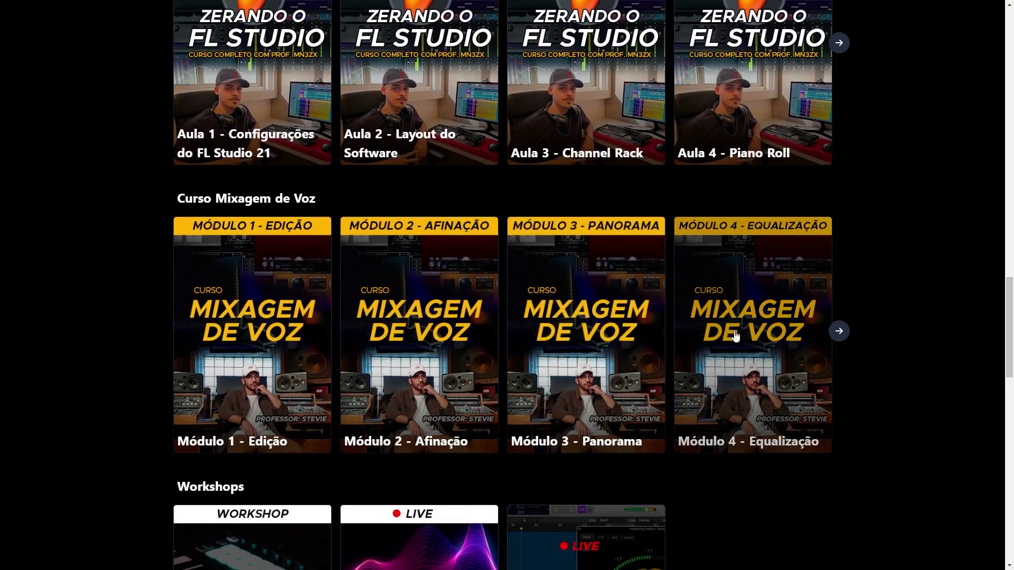
click(752, 362)
scroll(584, 365, down, 2)
click(386, 230)
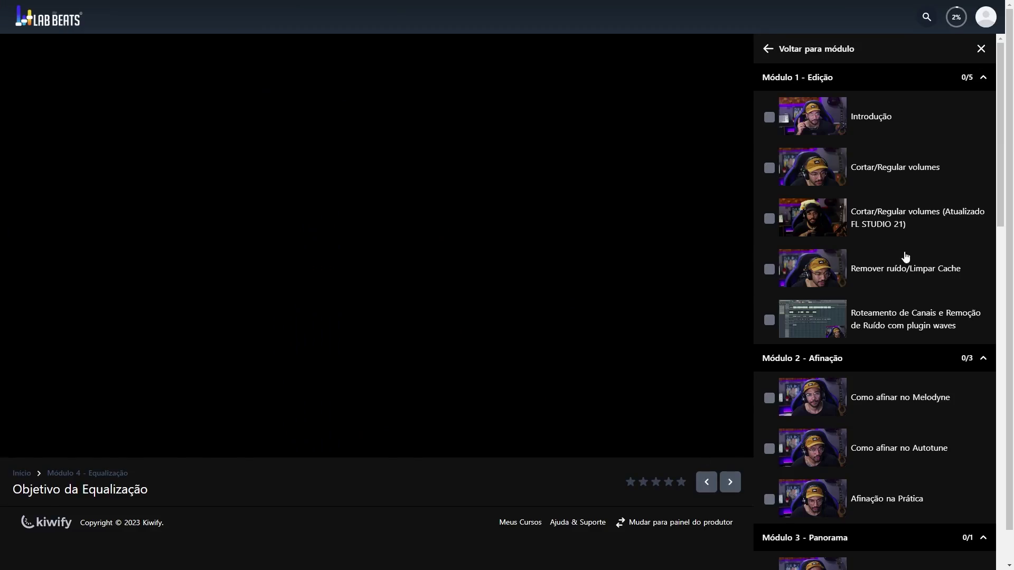
Look through the course's lesson list down to Módulo 6 - Efeitos and return to the Lab Beats home page
scroll(919, 249, down, 4)
scroll(919, 227, down, 17)
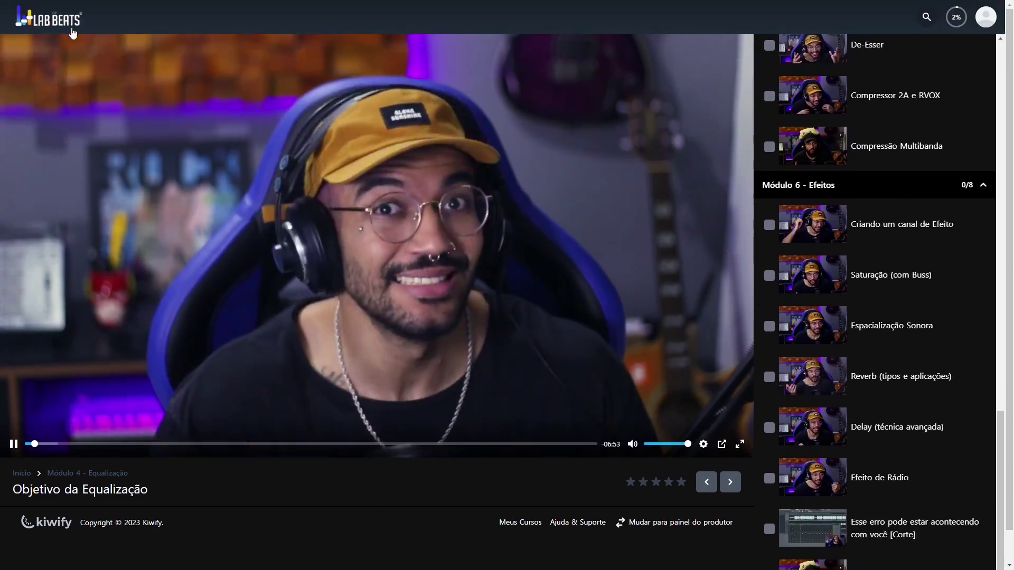
click(73, 34)
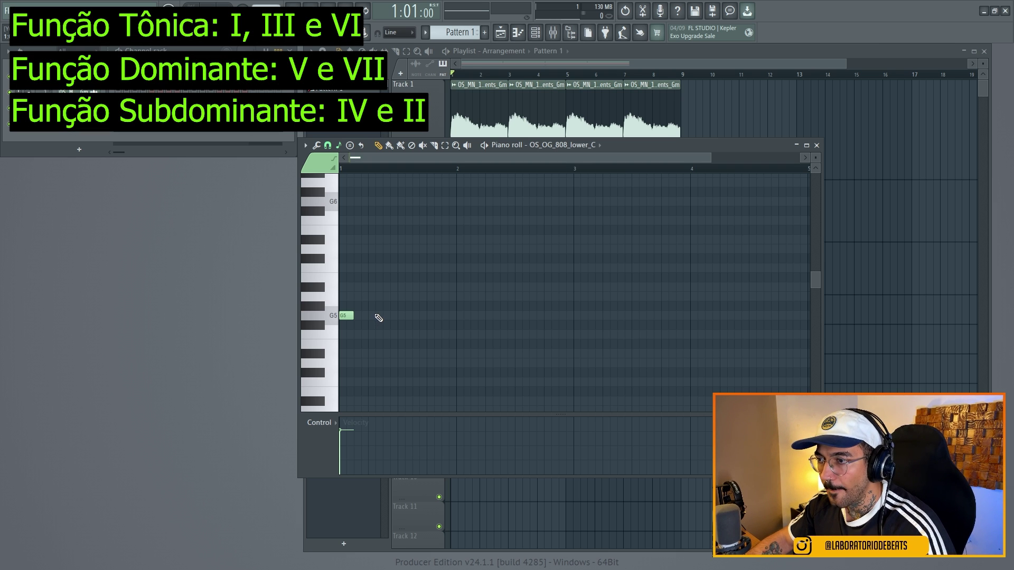
Build a syncopated rhythm of five short G5 bass notes across bars 1 and 2, checking the timing against playback
key(space)
key(space)
click(388, 317)
key(space)
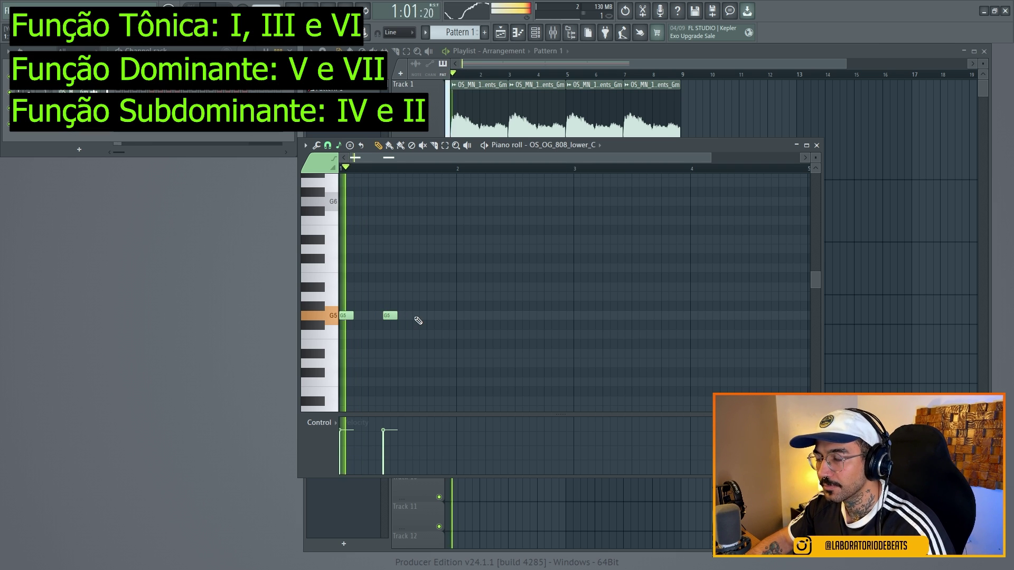
key(space)
key(space)
click(421, 315)
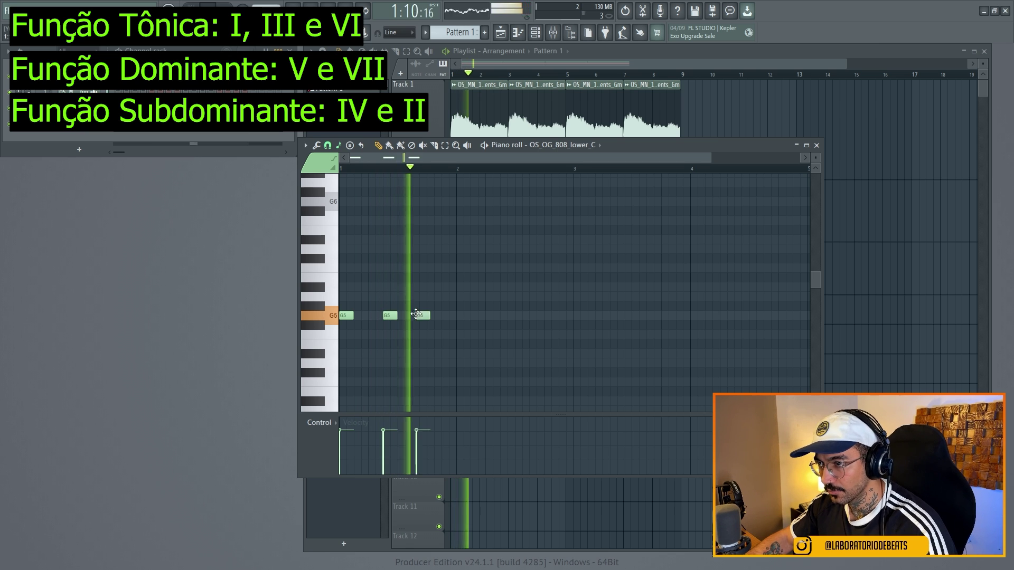
key(space)
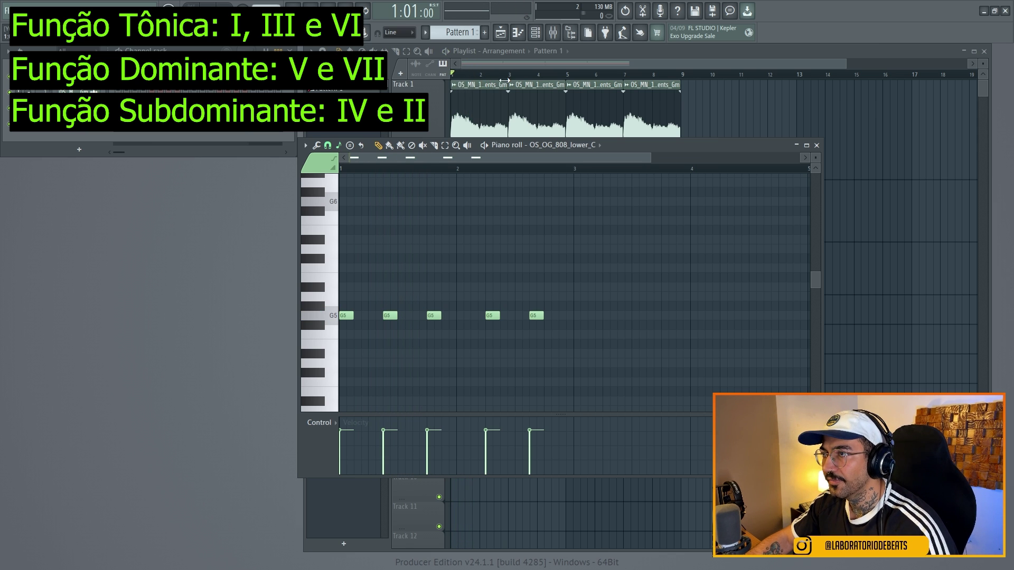
Select the first two bars of the arrangement as the playback loop and listen to the 808 notes from the piano roll's start
drag(508, 75, 440, 75)
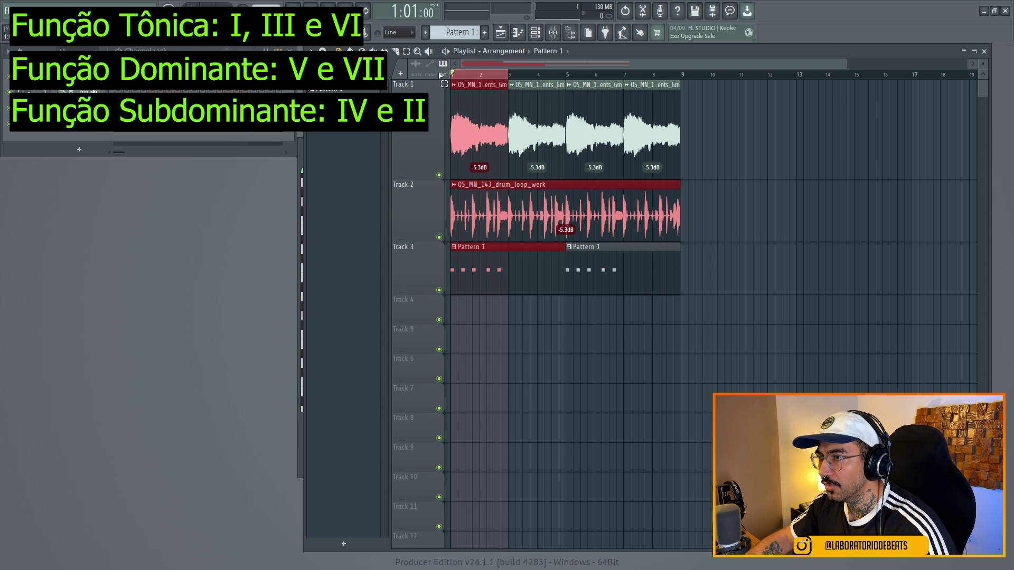
key(space)
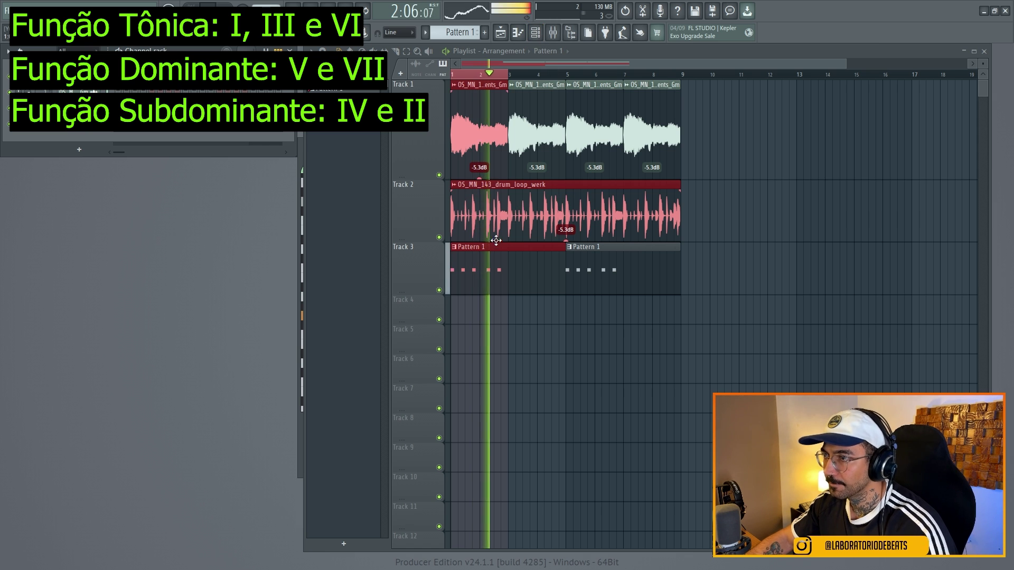
click(538, 35)
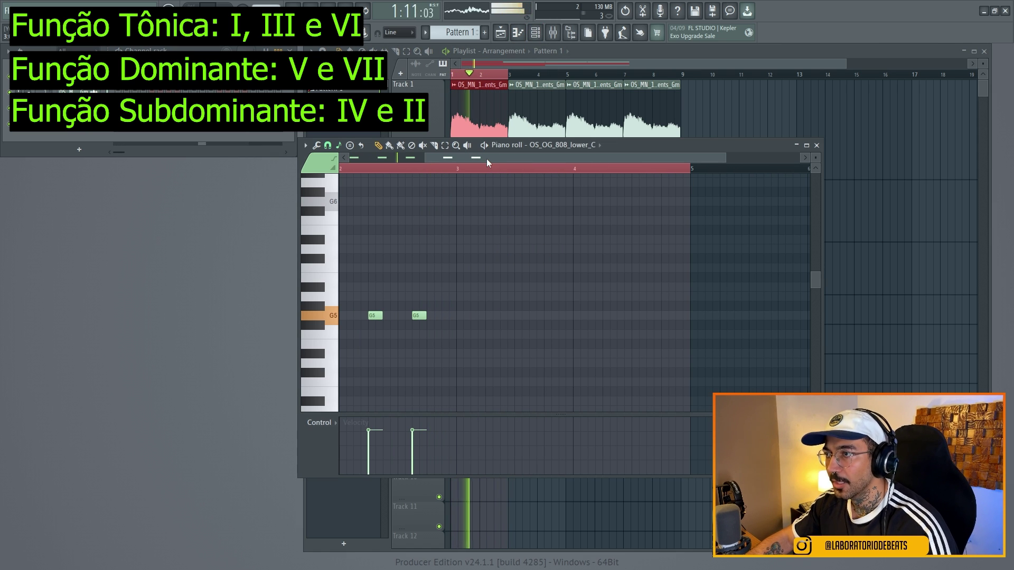
drag(485, 159, 290, 155)
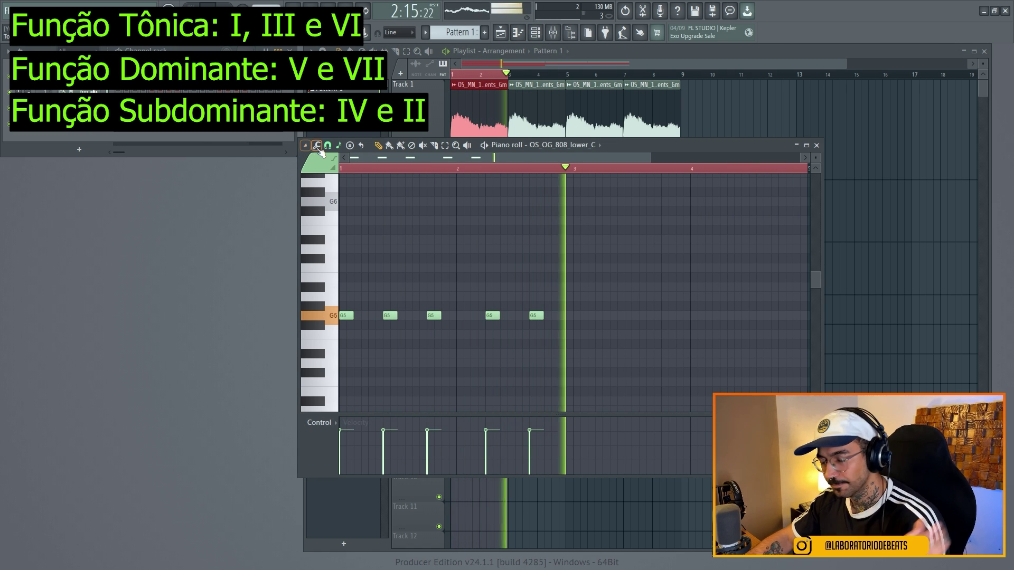
key(space)
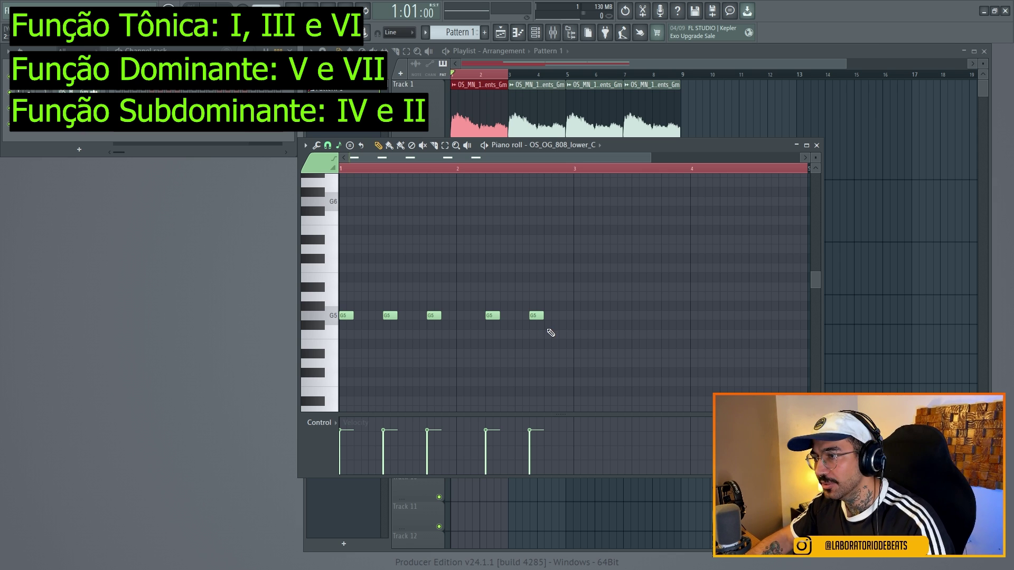
Raise all five 808 notes from G5 to A#5, the third degree, and listen to them with the loops
drag(551, 333, 362, 311)
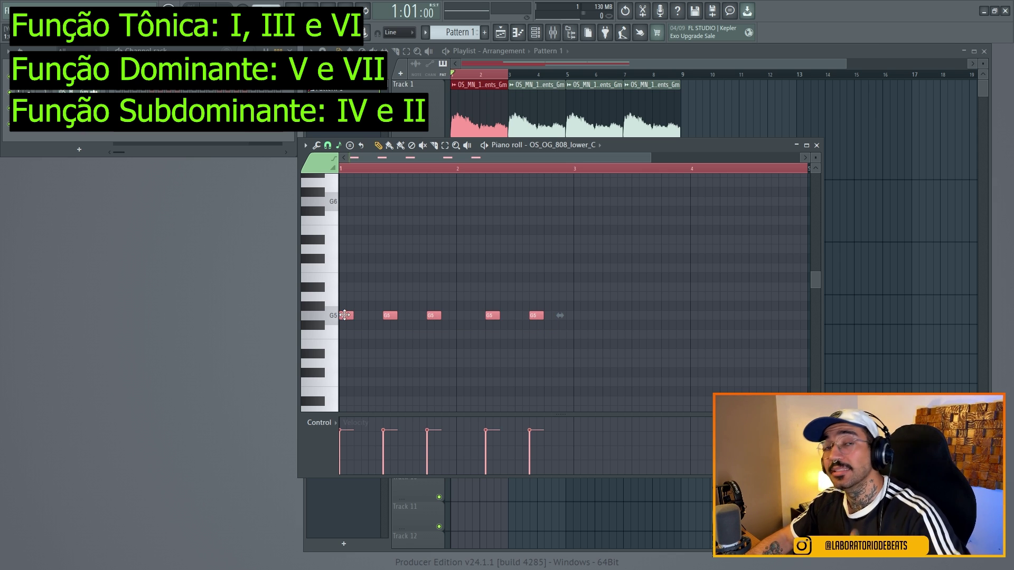
drag(345, 307, 342, 288)
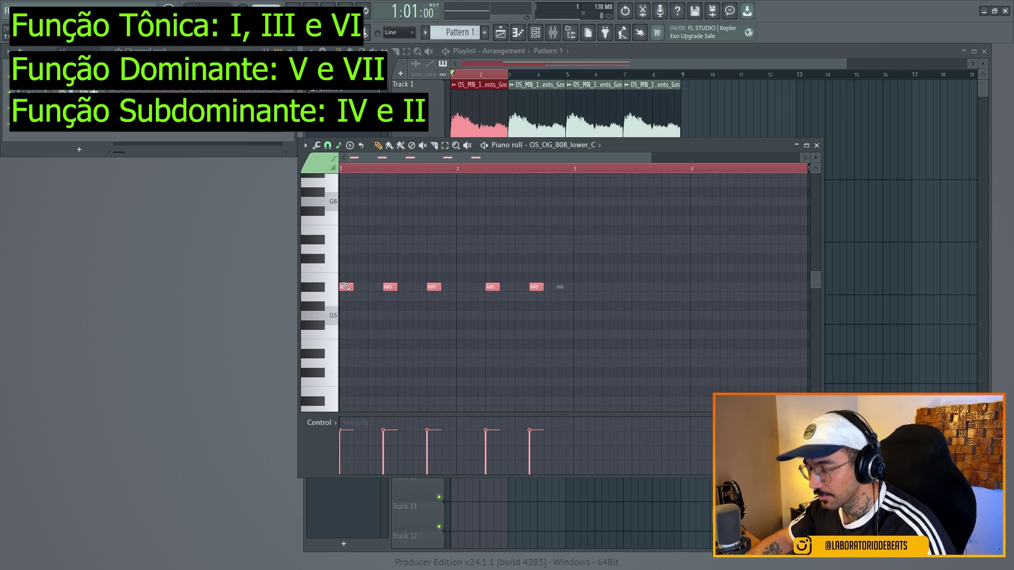
key(space)
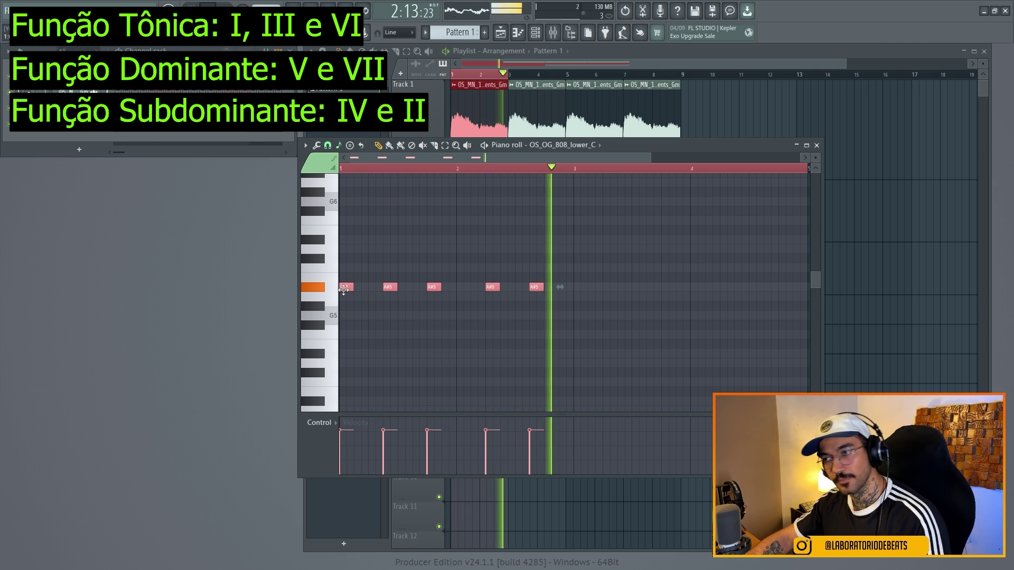
key(space)
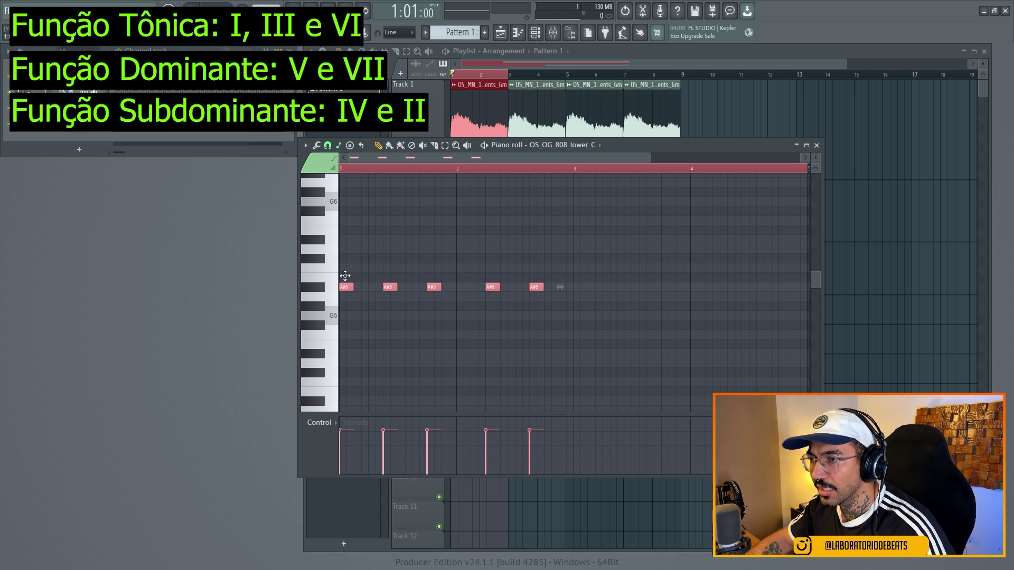
Try the five 808 notes on D#6 and on the lower D#5, listening to each version with the loops
drag(345, 275, 346, 238)
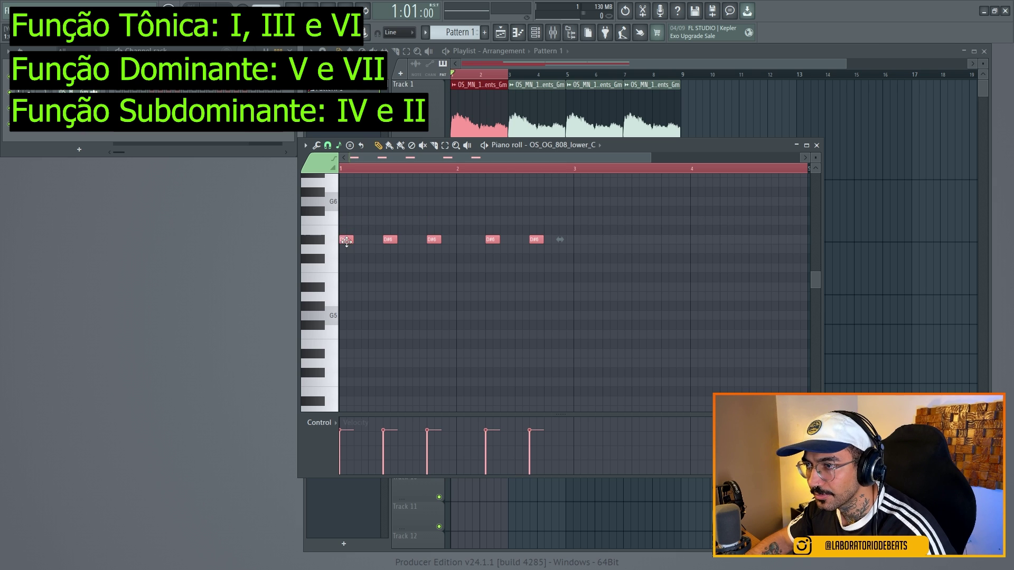
key(space)
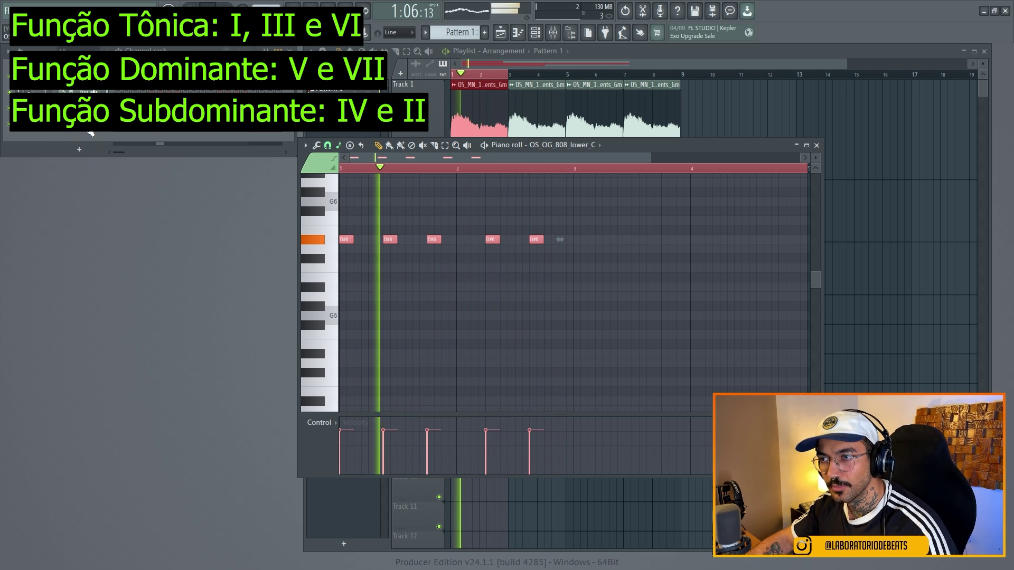
key(space)
drag(345, 240, 343, 357)
key(space)
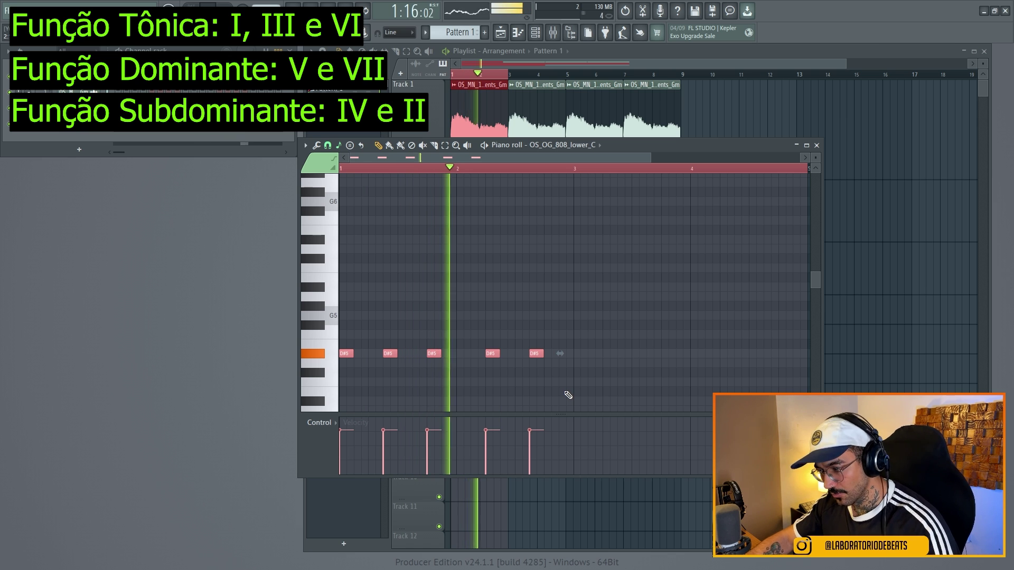
key(space)
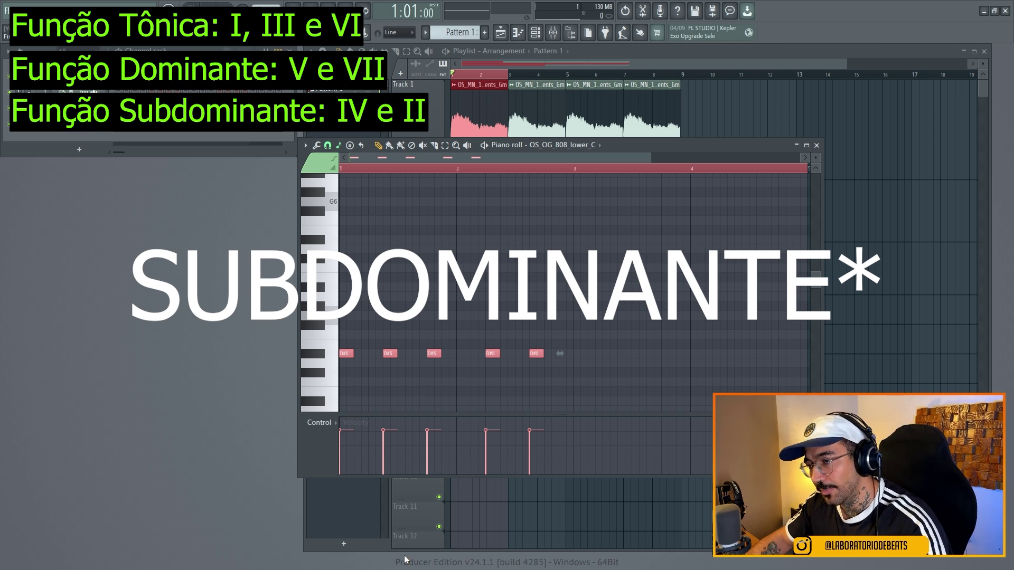
Try the five 808 notes on C6, the subdominant fourth degree, and listen to them with the loops
key(space)
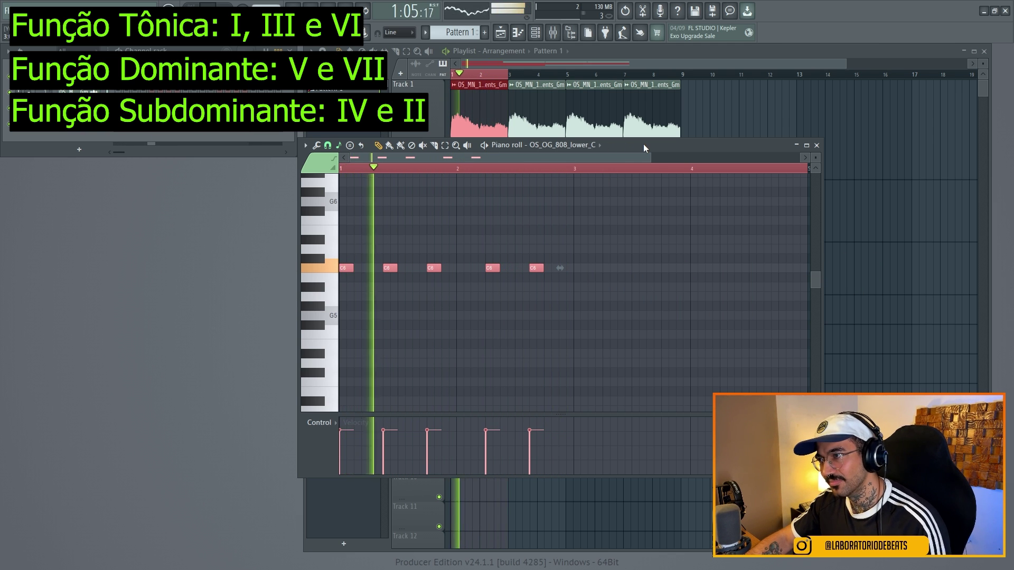
mouse_move(643, 145)
mouse_down()
mouse_move(670, 310)
mouse_move(361, 299)
mouse_move(526, 301)
mouse_move(560, 141)
mouse_move(633, 151)
mouse_up()
key(space)
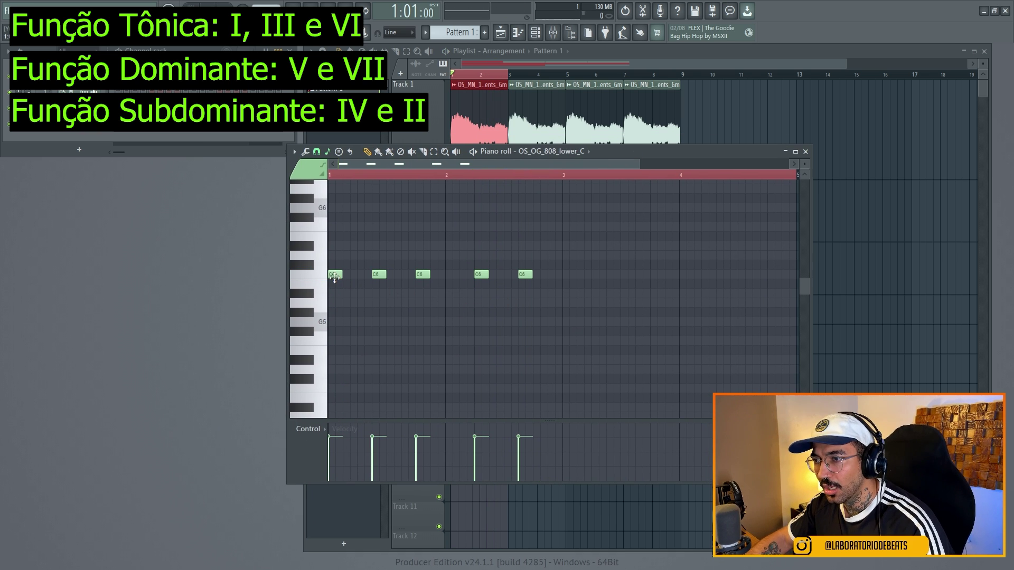
key(space)
key(space)
Return the 808 notes to G5, place two D6 notes at the end of bar 2, and listen to the phrase
drag(334, 279, 333, 324)
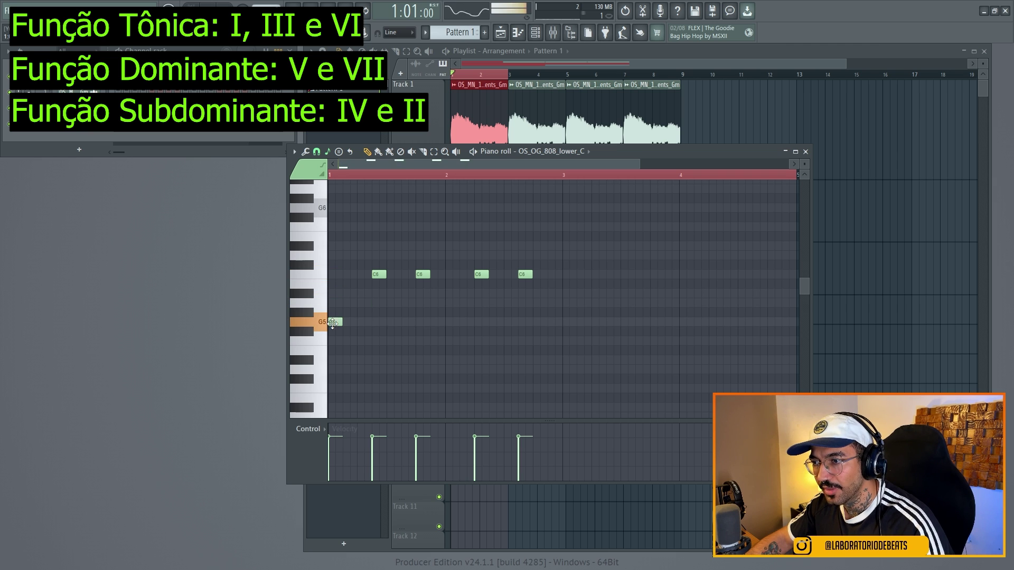
drag(378, 276, 379, 323)
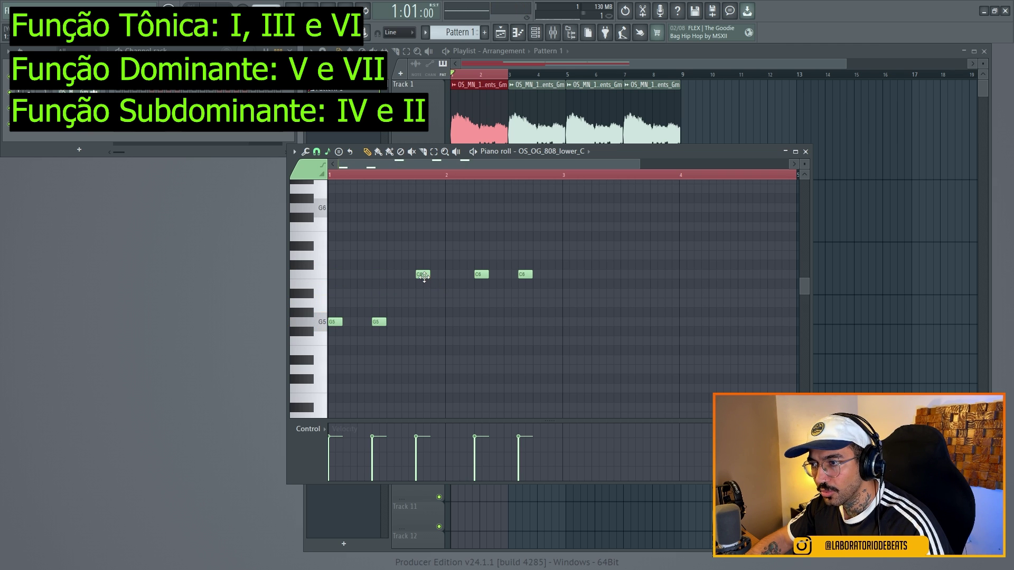
drag(424, 276, 423, 324)
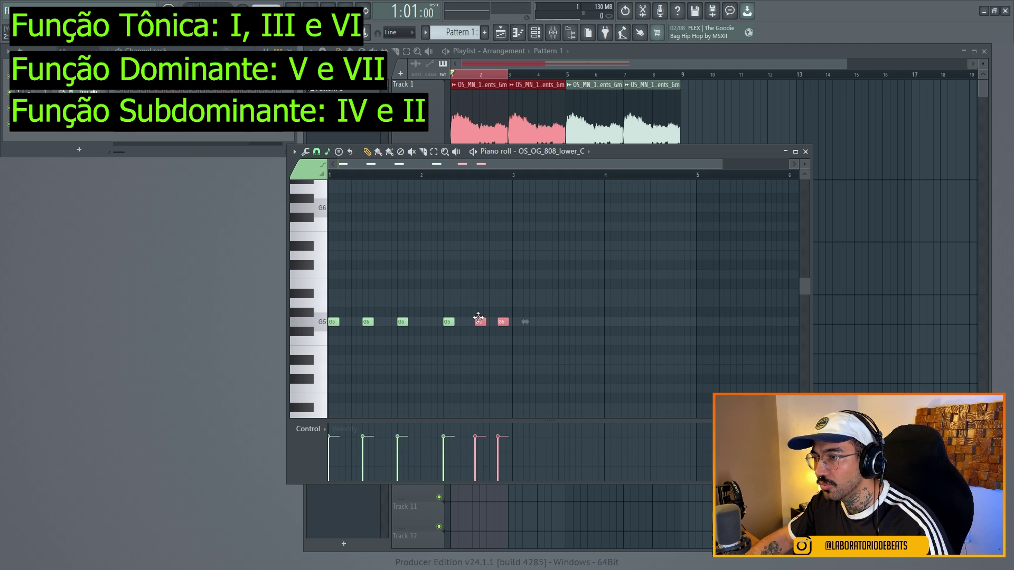
drag(478, 319, 480, 250)
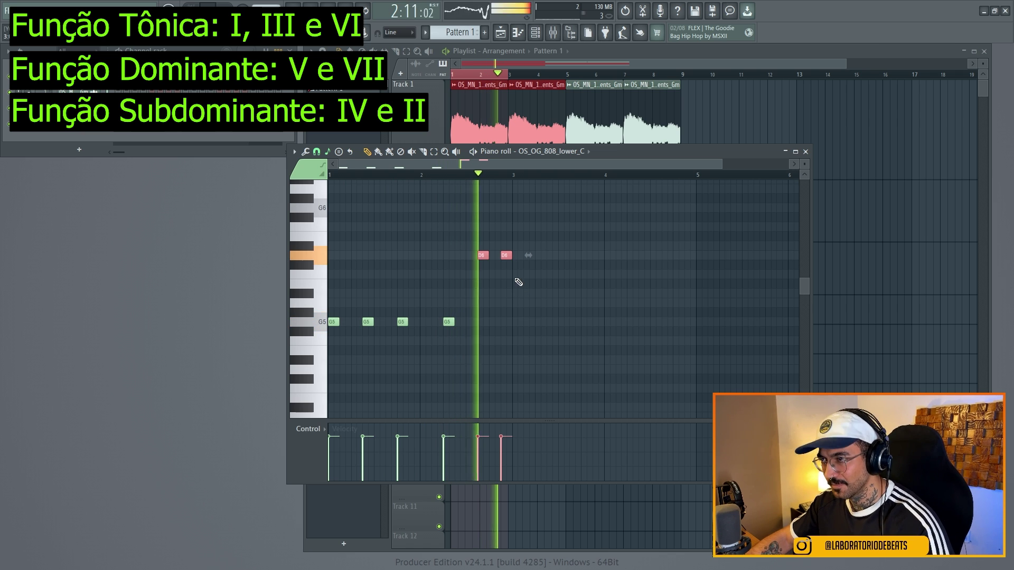
key(space)
right_click(487, 307)
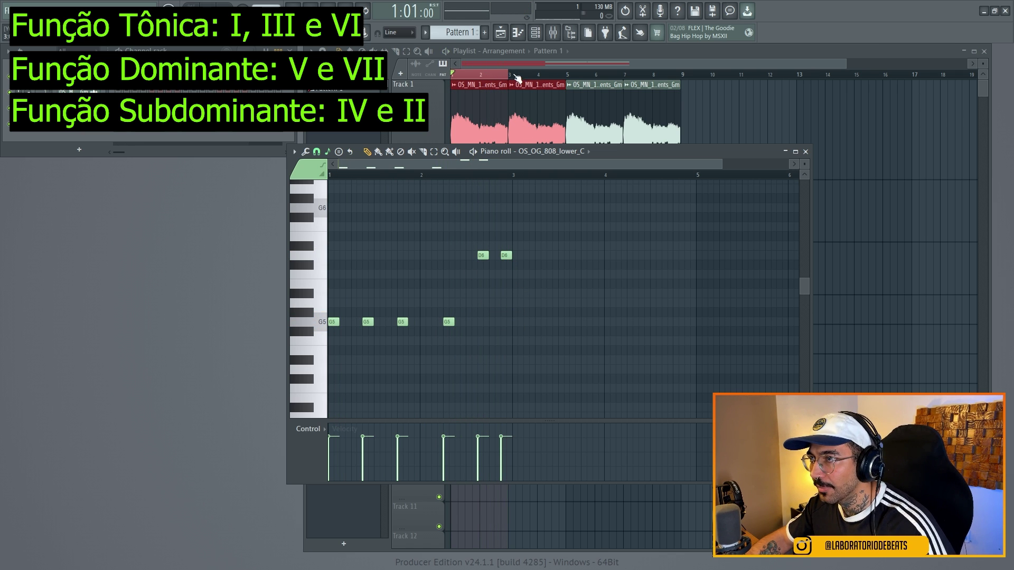
Extend the playback loop over the first four bars and repeat the four-note rhythm on A#5 from bar 3, listening to the result
drag(517, 78, 566, 77)
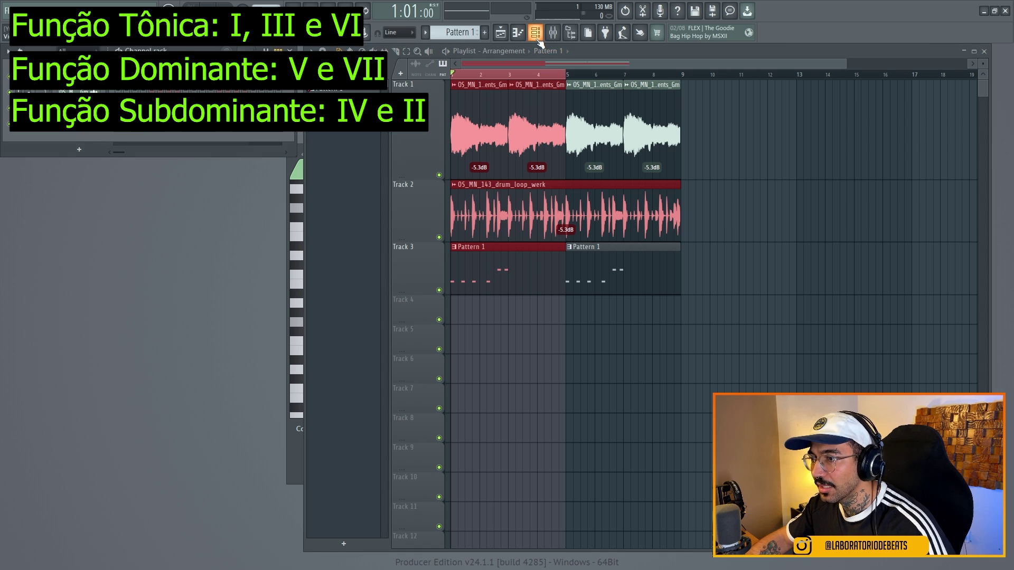
click(297, 451)
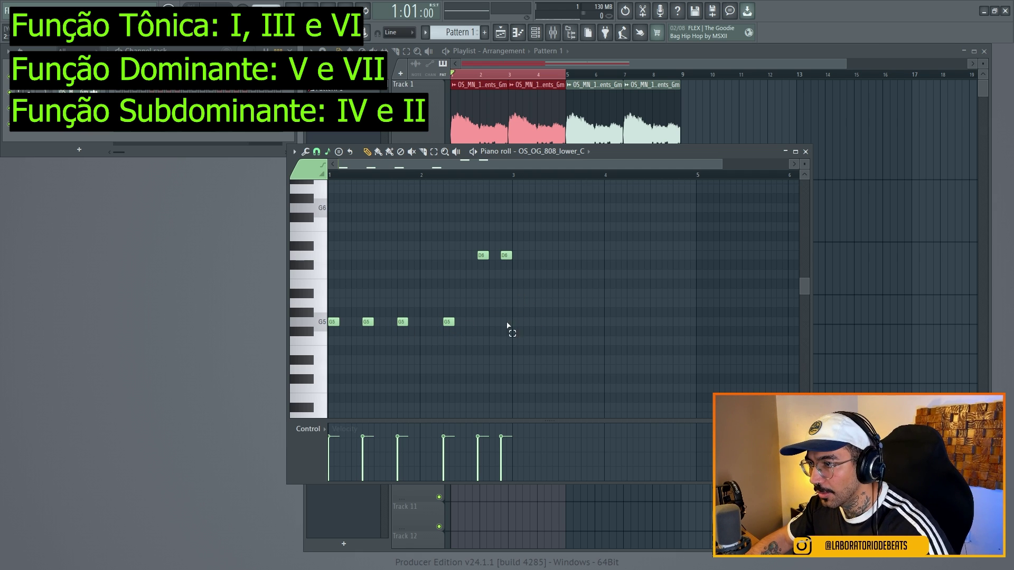
mouse_move(509, 330)
mouse_down()
mouse_move(331, 321)
mouse_move(519, 316)
mouse_move(516, 293)
mouse_up()
key(space)
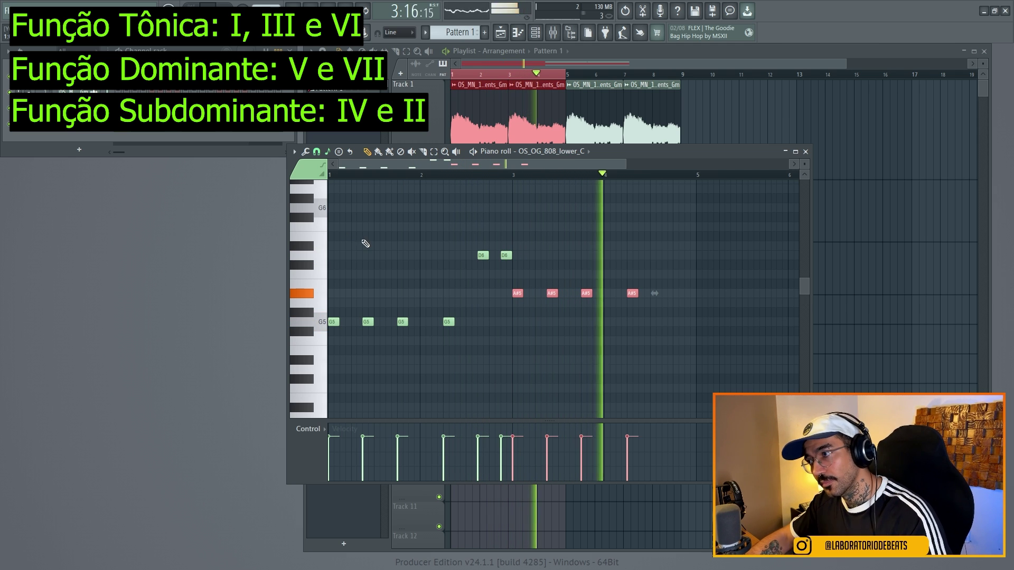
key(space)
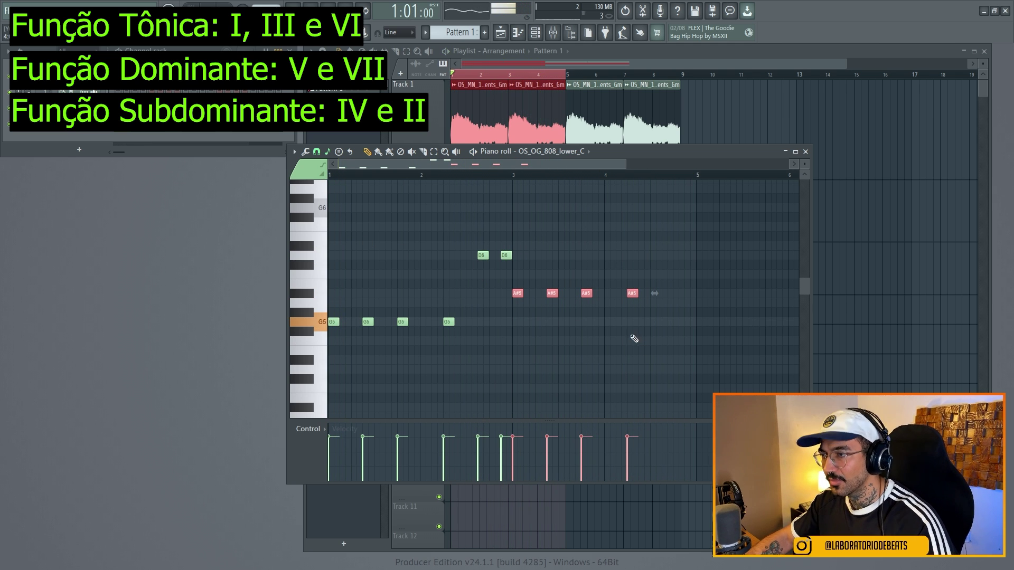
ctrl+click(502, 336)
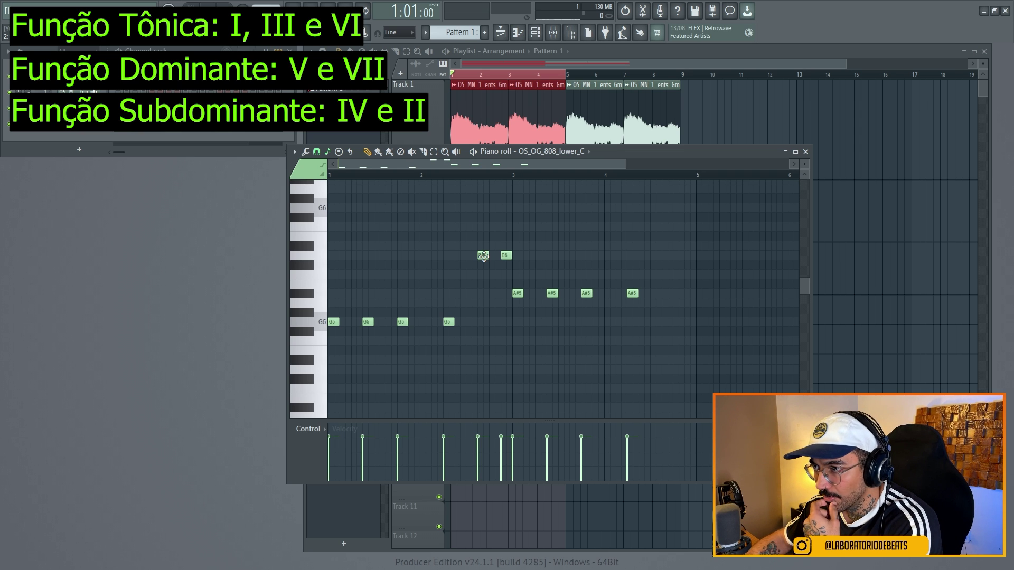
Try a more melodic variation using A5, A#5 and D6 in bar 2, G5 in bar 3, and F5 and C6 in bar 4
drag(483, 256, 483, 274)
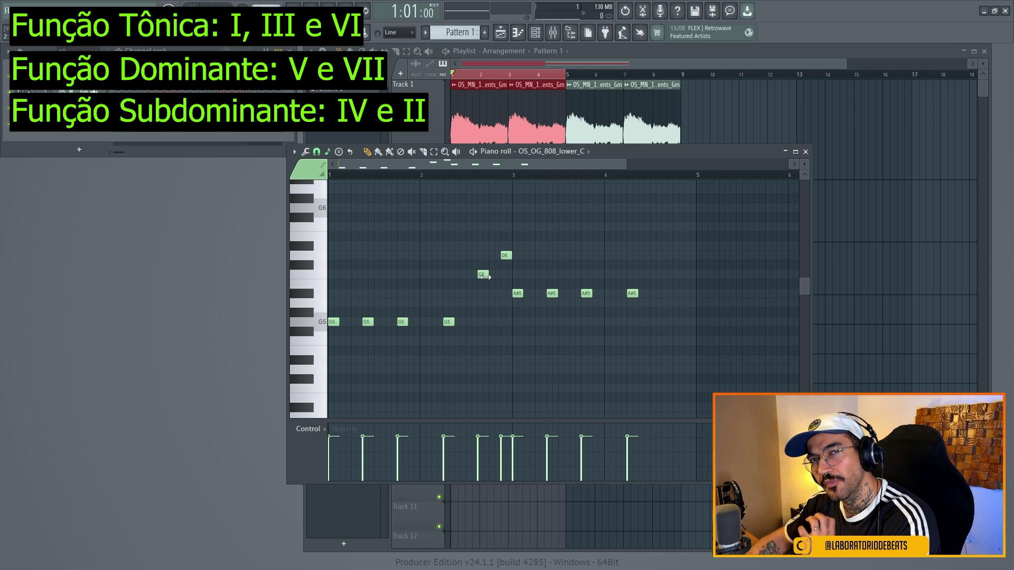
key(space)
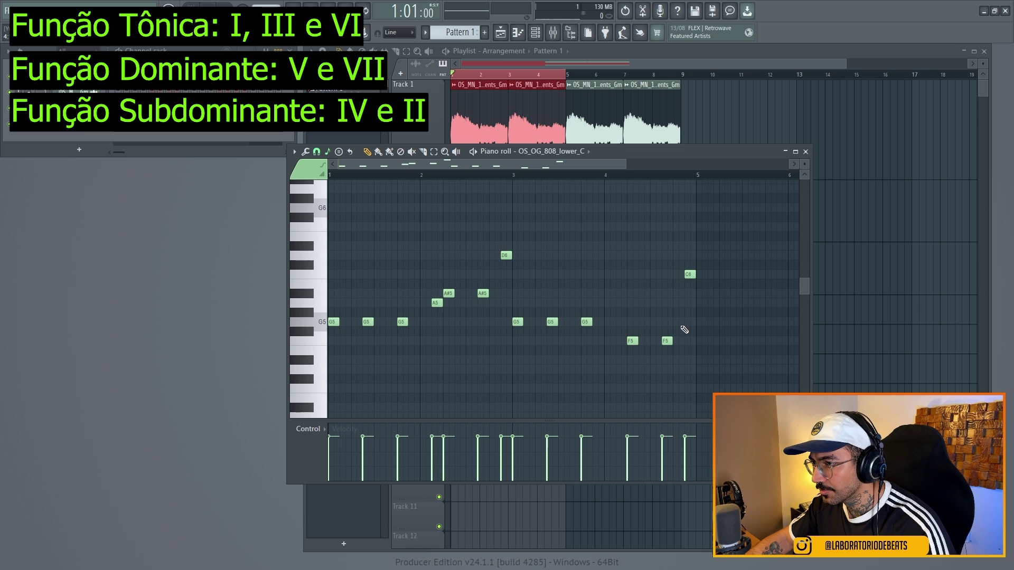
key(space)
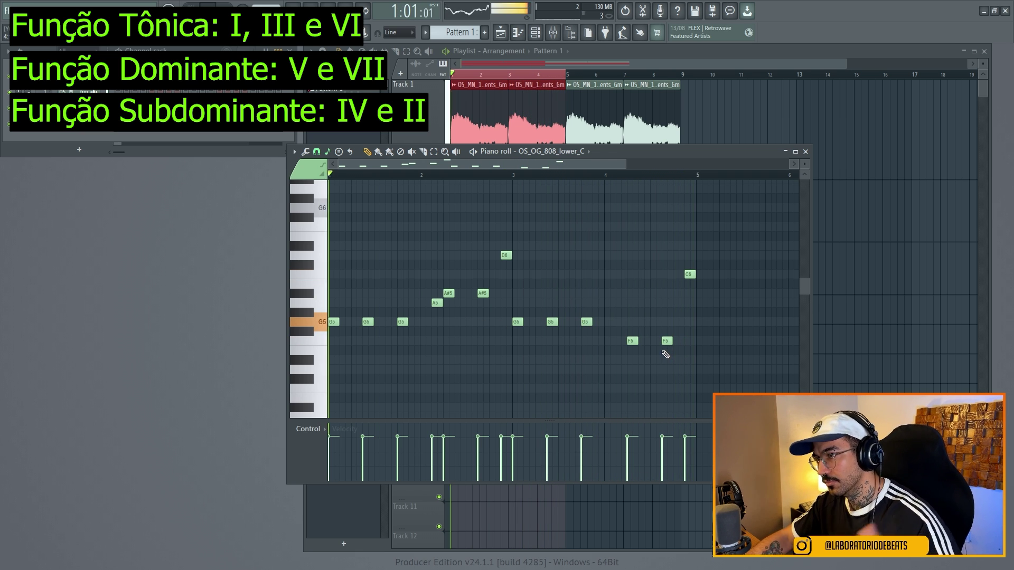
key(space)
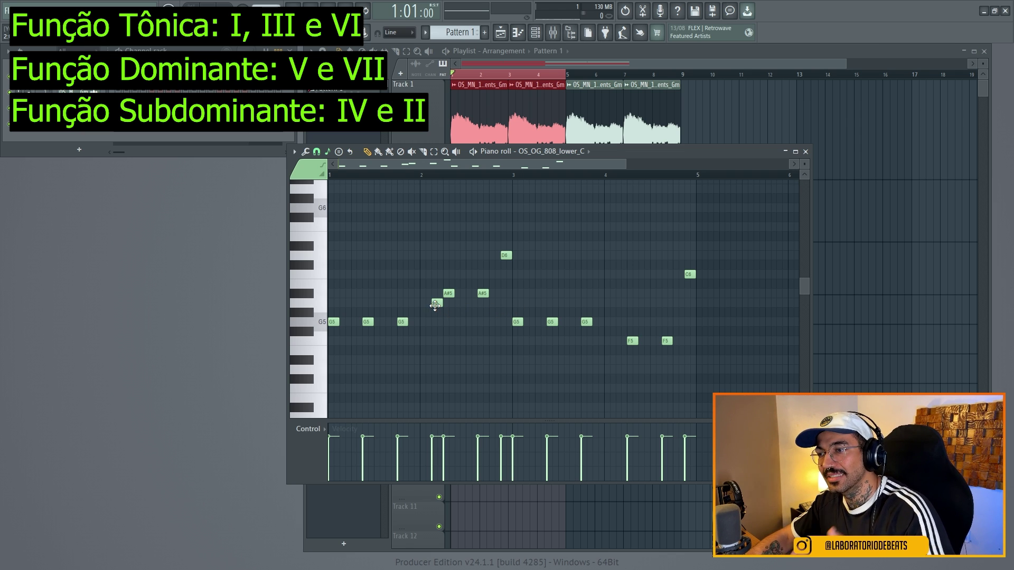
Delete the four notes in bar 2 and the three notes in bar 4, and listen to the simplified line
right_click(435, 304)
right_click(449, 293)
right_click(482, 293)
right_click(506, 255)
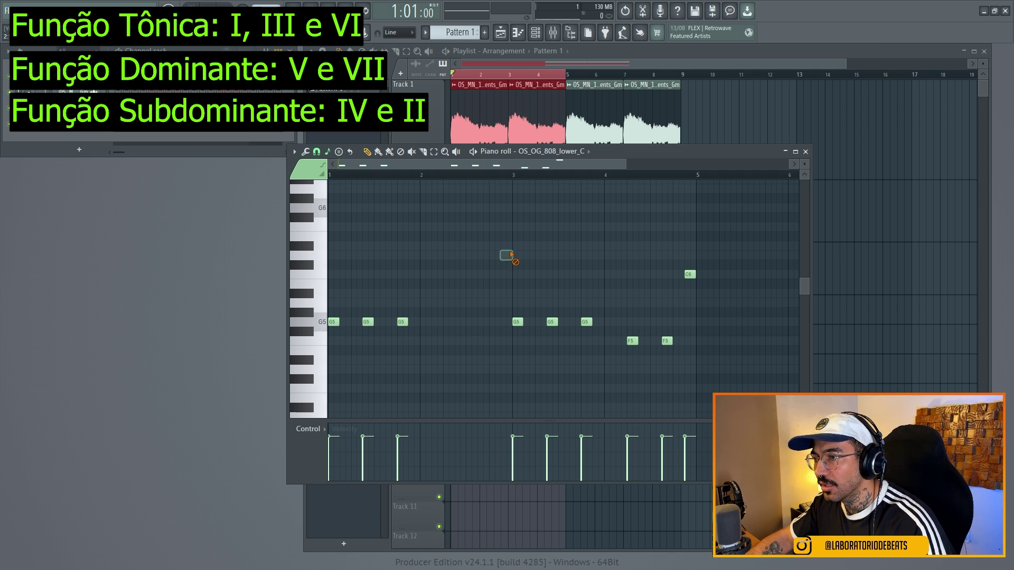
right_click(632, 341)
right_click(667, 341)
right_click(690, 274)
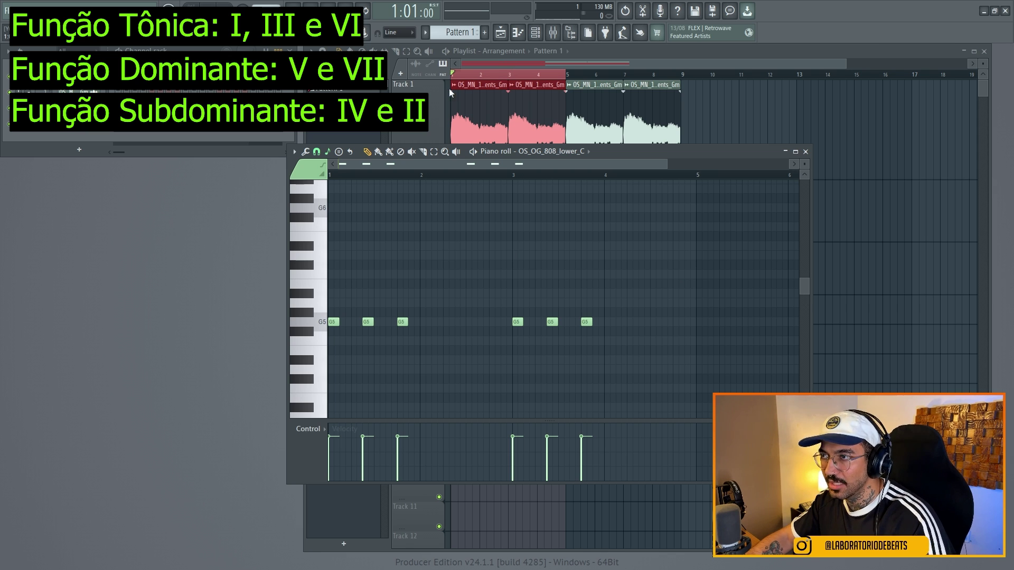
key(space)
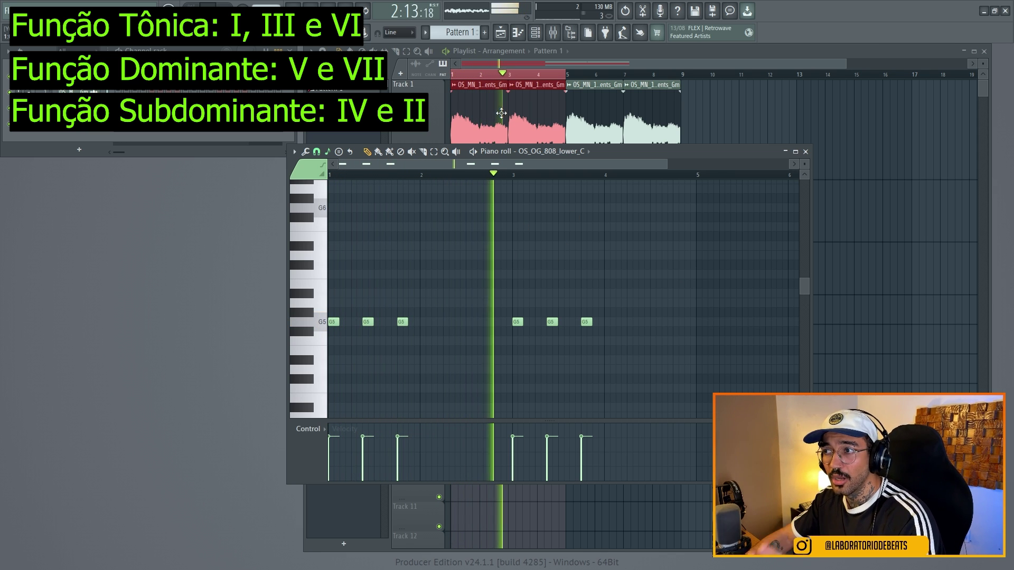
key(space)
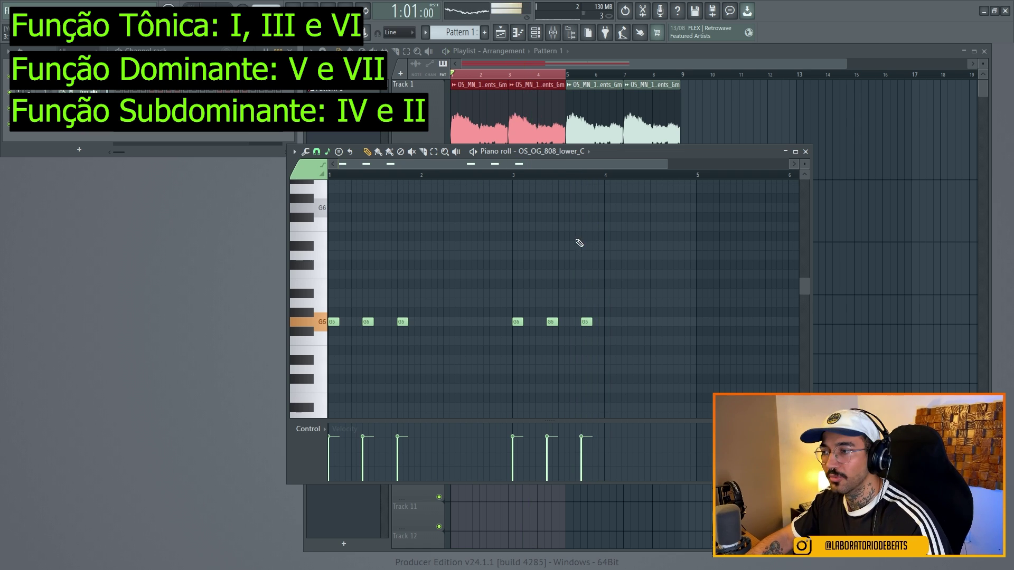
Raise the three bar 3 notes from G5 to A#5 and listen to the change of degree
drag(517, 322, 517, 292)
drag(552, 321, 552, 293)
drag(586, 324, 587, 294)
key(space)
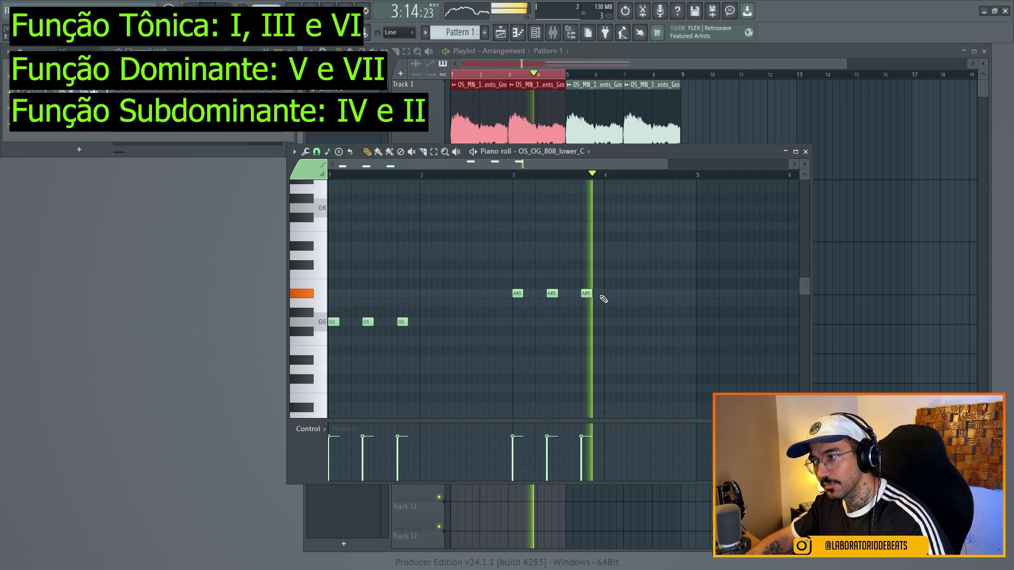
key(space)
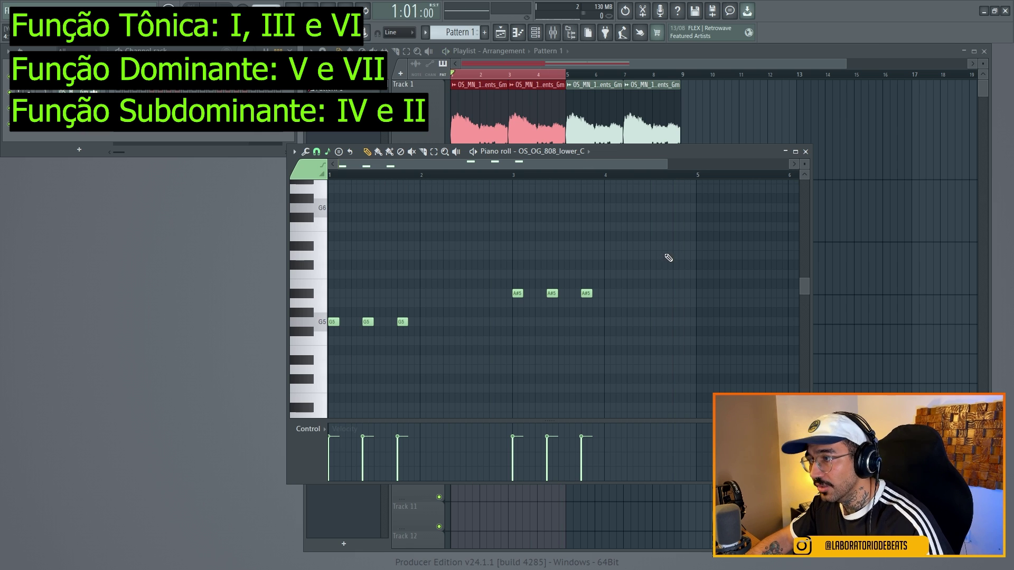
Select all eight bars of the arrangement as the playback loop and reopen the 808 piano roll
click(571, 75)
key(ctrl+a)
double_click(566, 249)
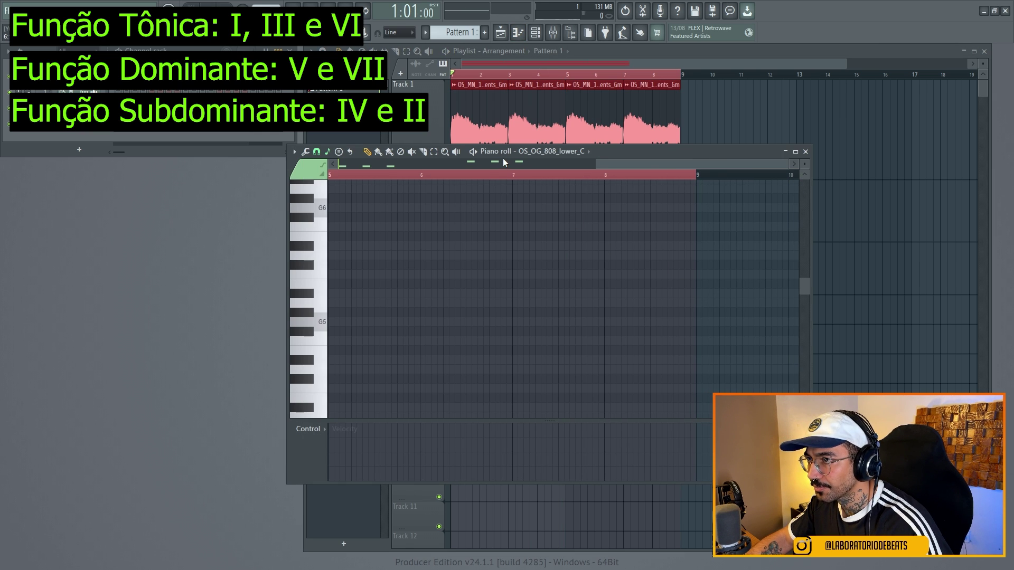
Place D#6 notes from bar 5 and C6 notes from bar 7, and extend the G5, A#5 and D#6 phrases to five notes each
drag(503, 163, 240, 156)
drag(540, 163, 353, 165)
key(space)
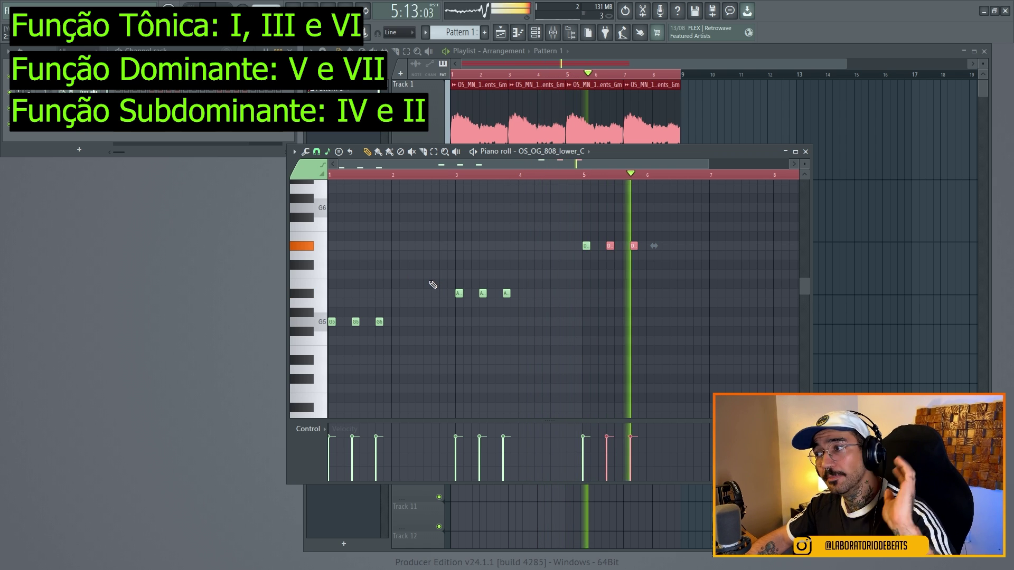
key(space)
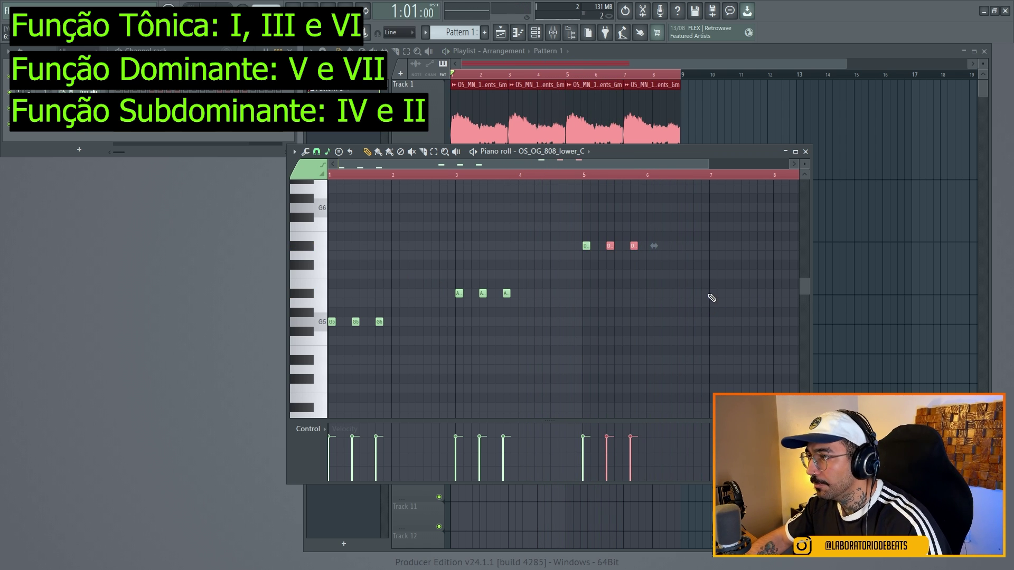
click(711, 274)
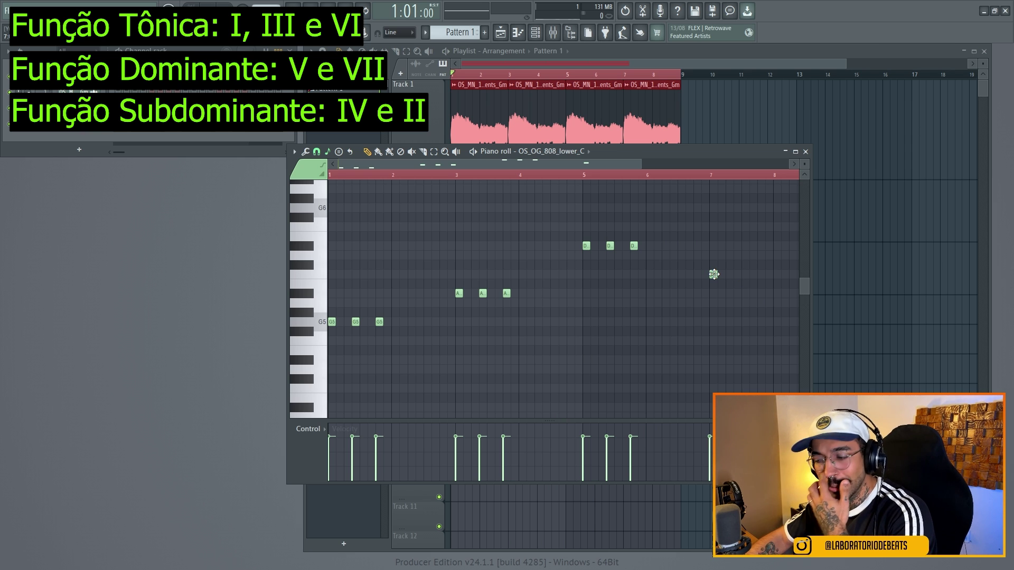
click(736, 274)
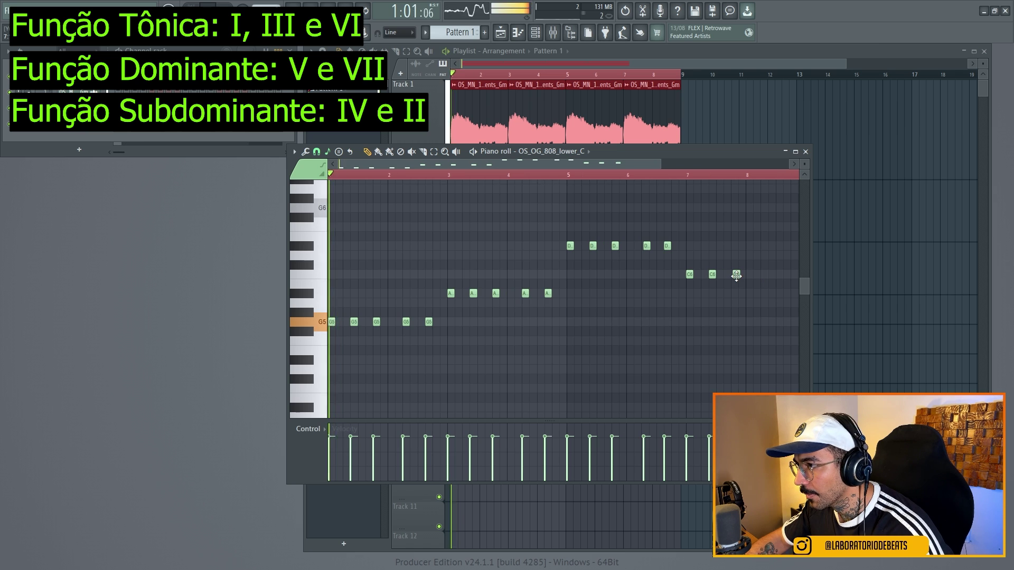
Place the last two C6 notes of the phrase in bar 8 and listen to the full eight-bar line
key(space)
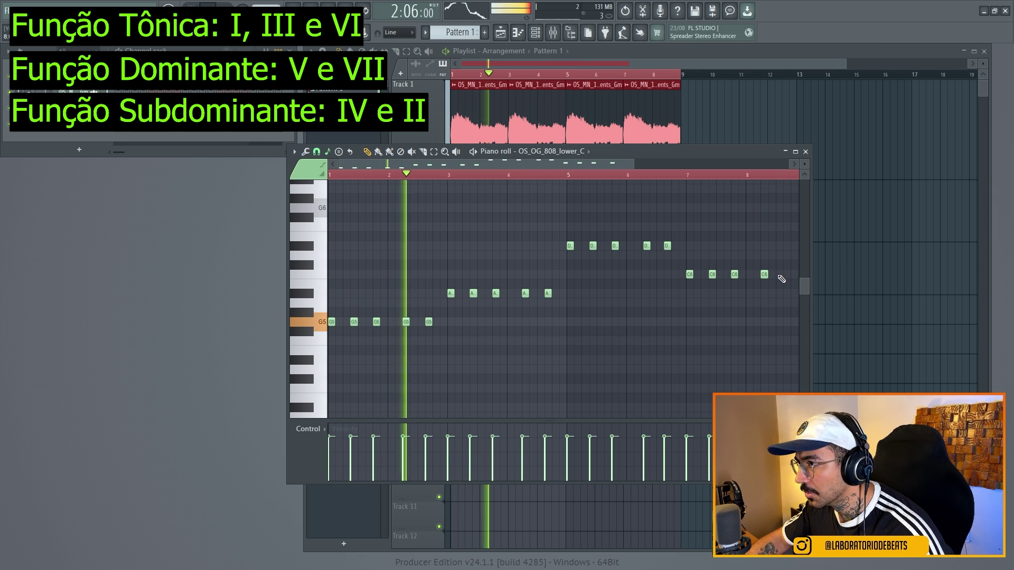
click(786, 275)
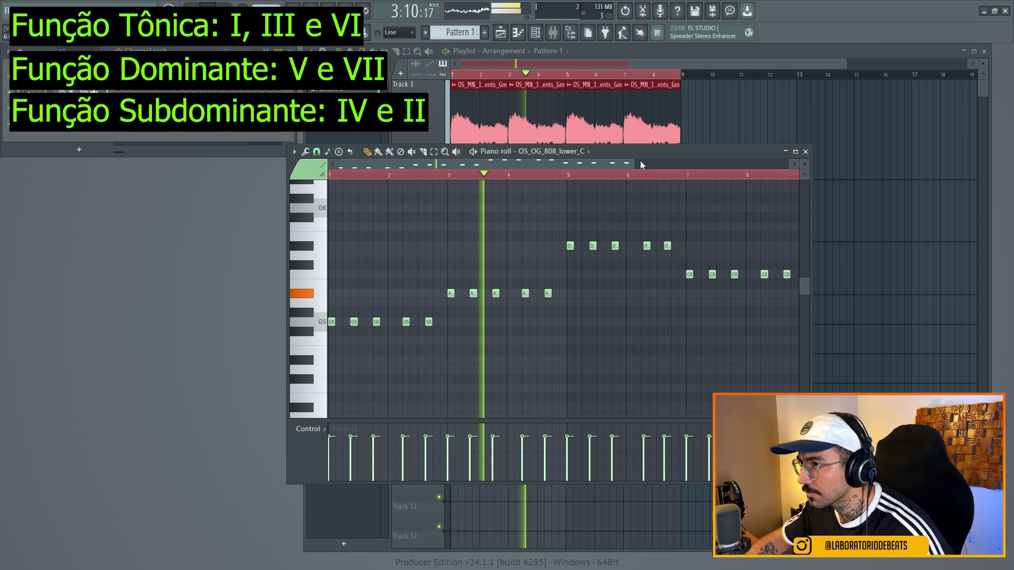
drag(635, 165, 650, 164)
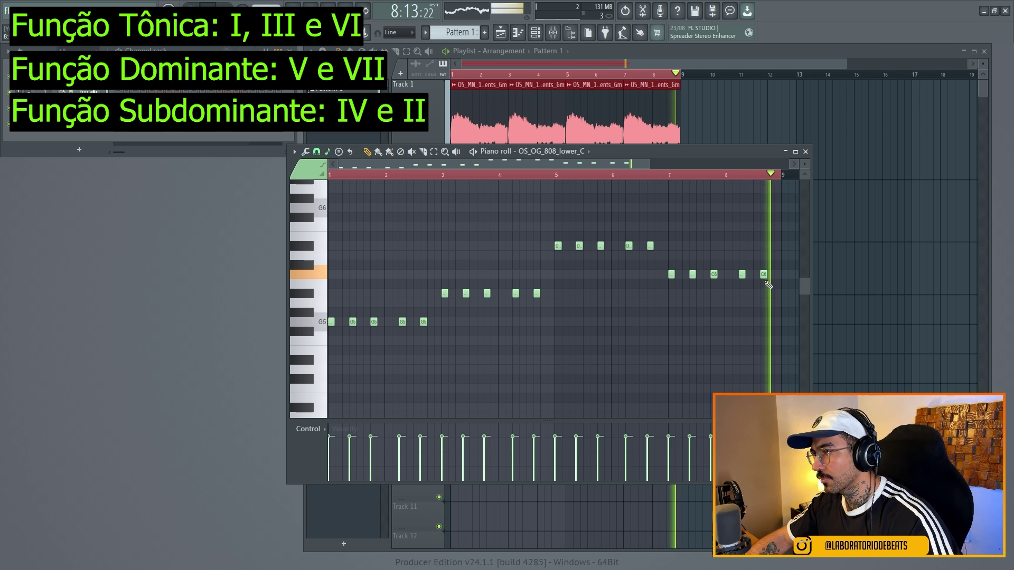
key(space)
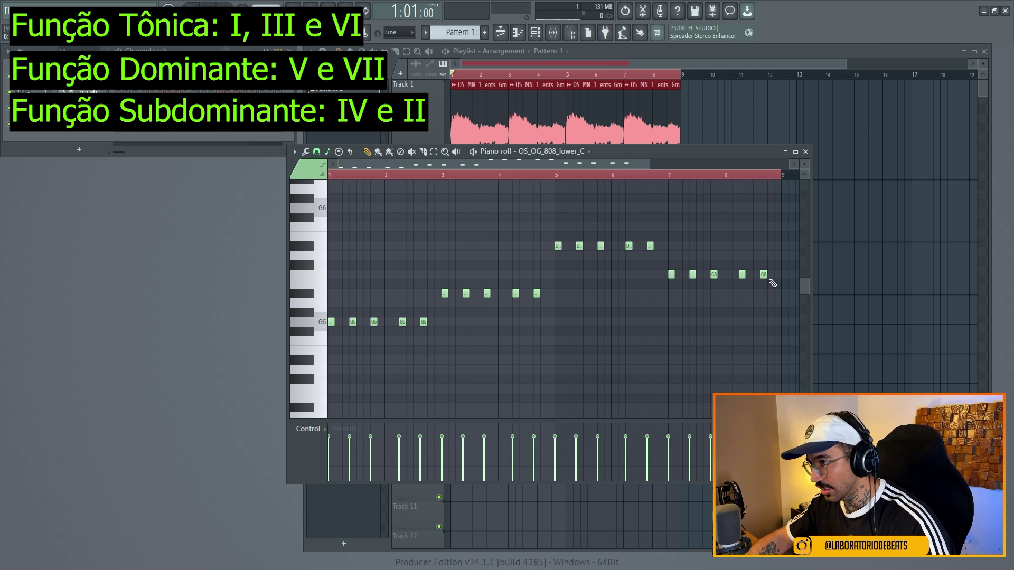
Lower the last bar 8 note to A5, add a D6 note right after it, and listen to the new ending
click(667, 177)
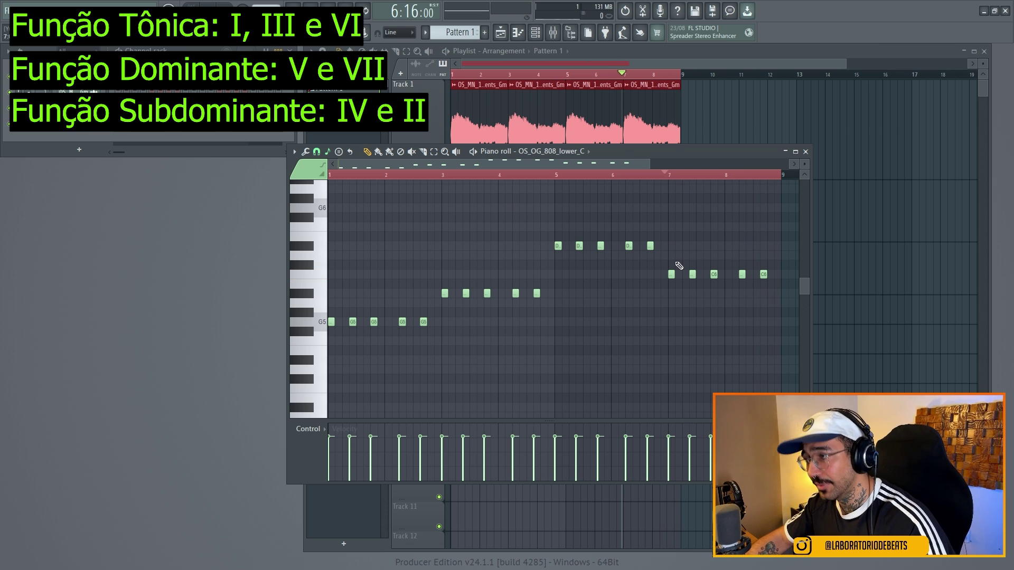
key(space)
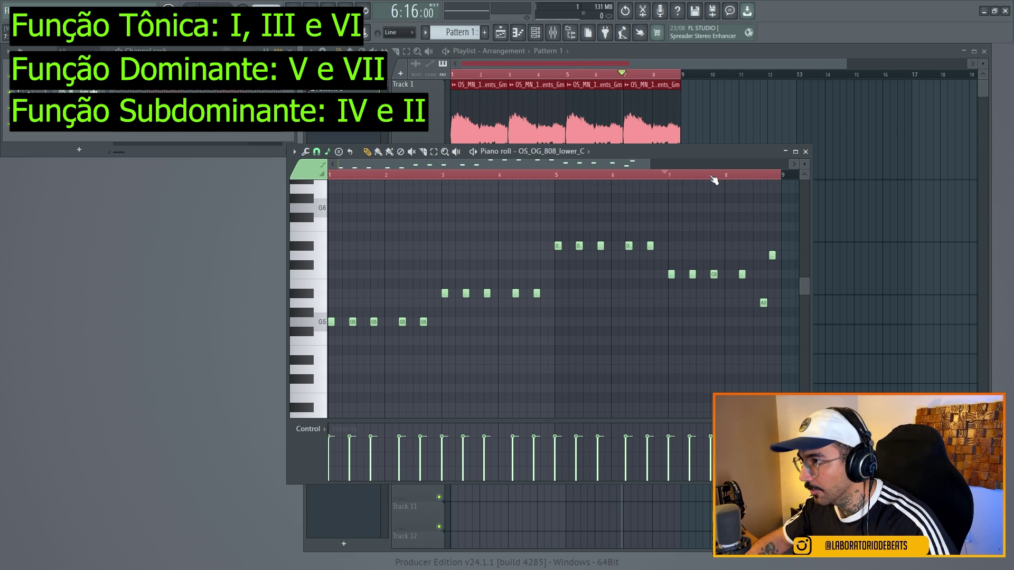
click(714, 177)
key(space)
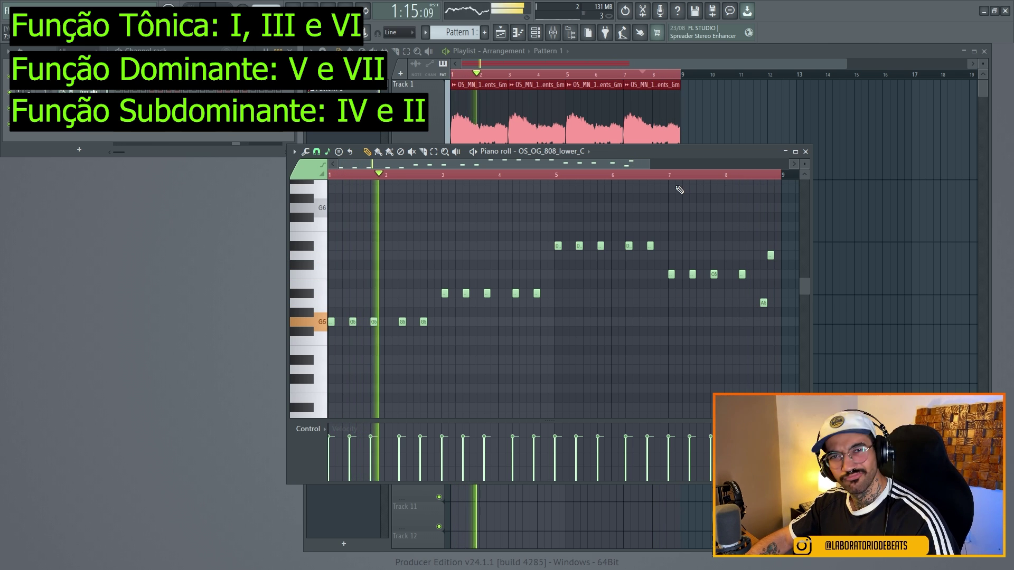
key(space)
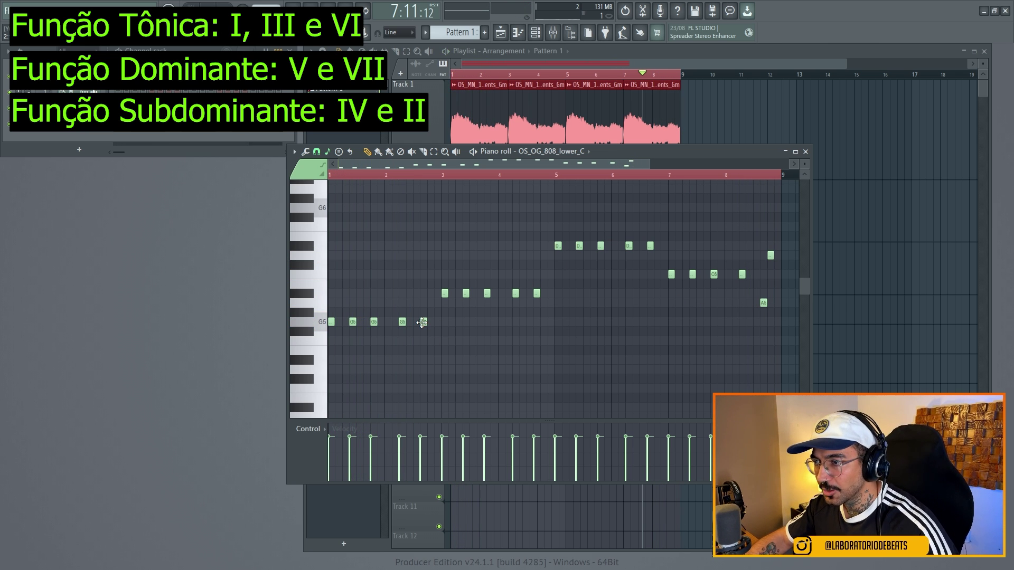
Raise the last G5 note of bar 2 to D6 and listen to the transition into bar 3
drag(422, 321, 424, 255)
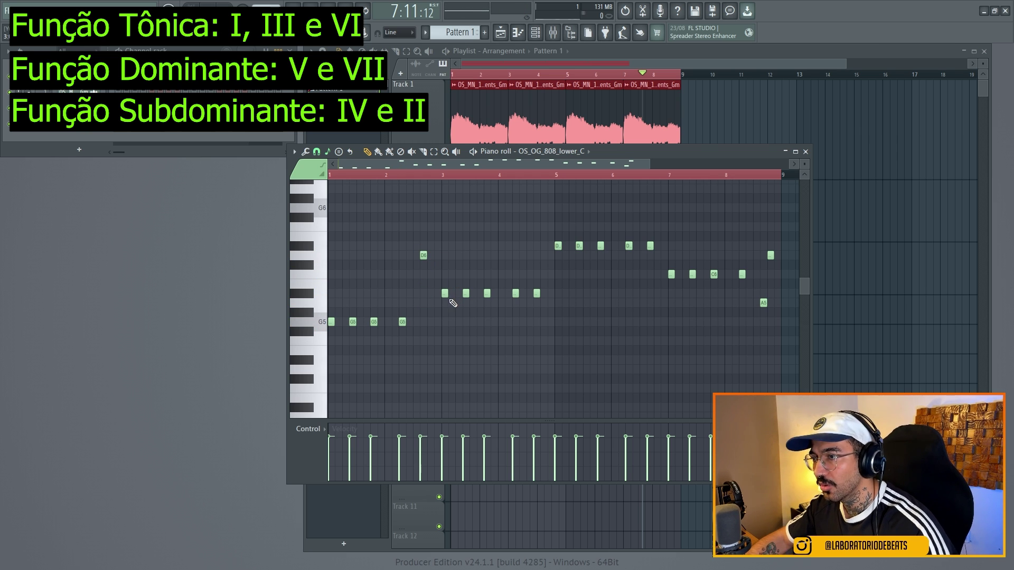
key(space)
key(space)
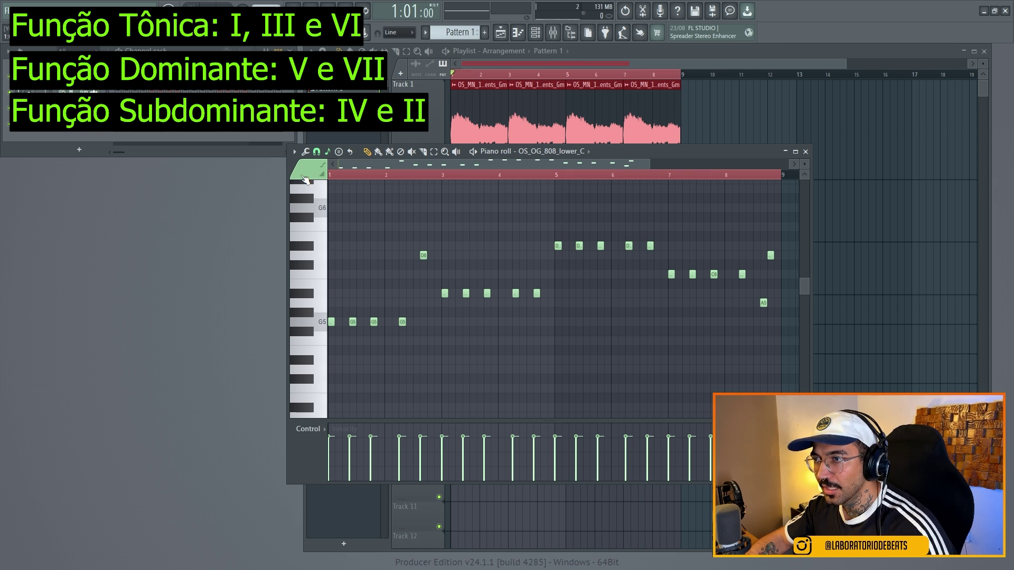
key(space)
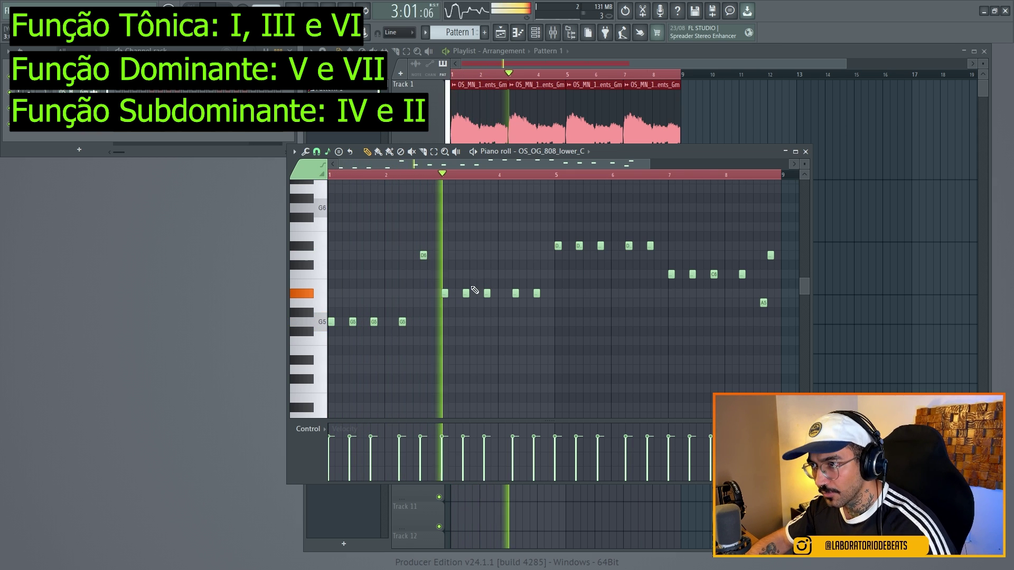
key(space)
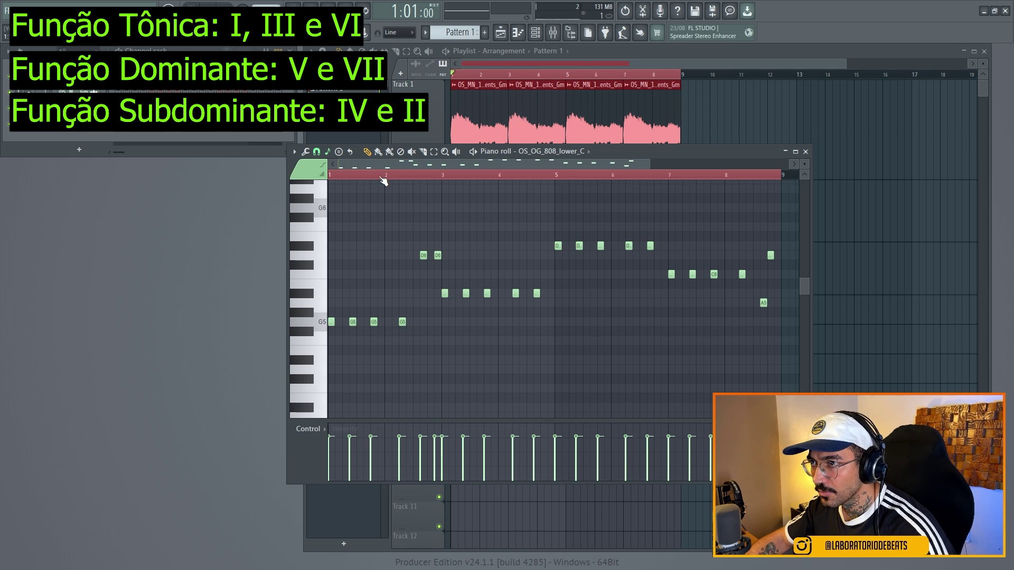
Add a second D6 note at the end of bar 2 and listen to the passage from bar 2
click(381, 177)
key(space)
scroll(352, 265, up, 2)
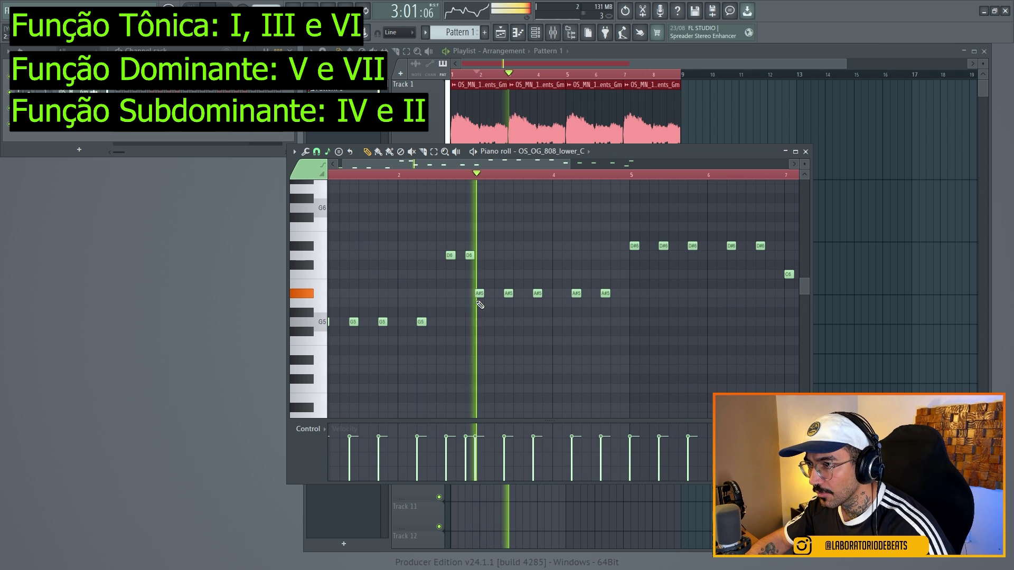
key(space)
Lower the two bar 4 notes to A5, listen to the line, and return the first of them to A#5
scroll(539, 294, down, 2)
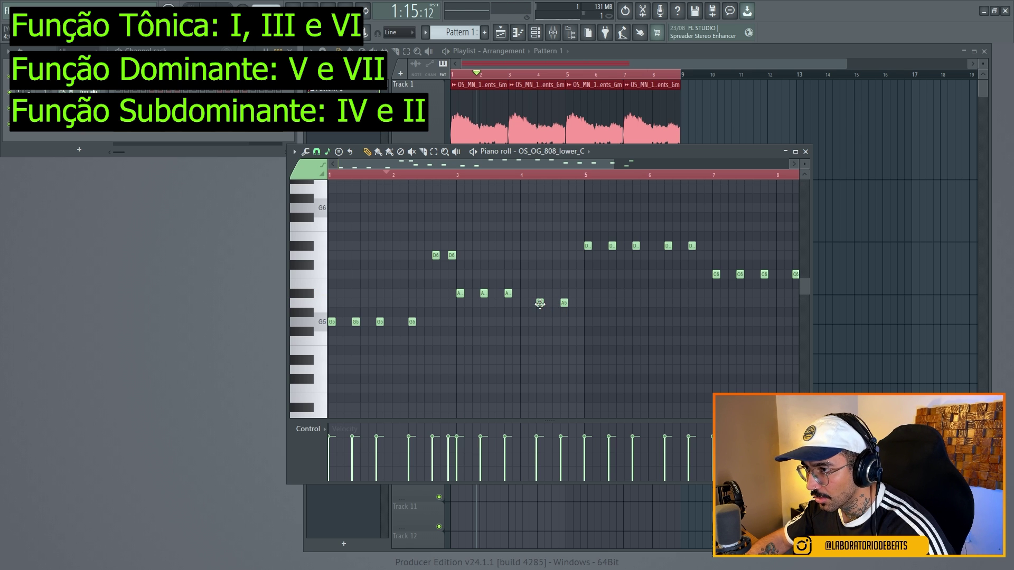
key(space)
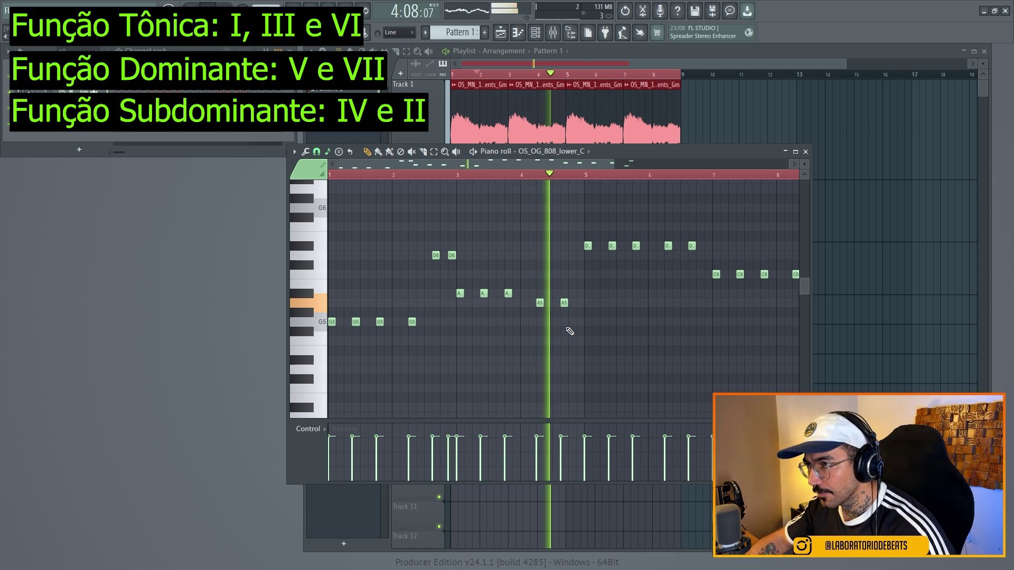
drag(618, 163, 664, 162)
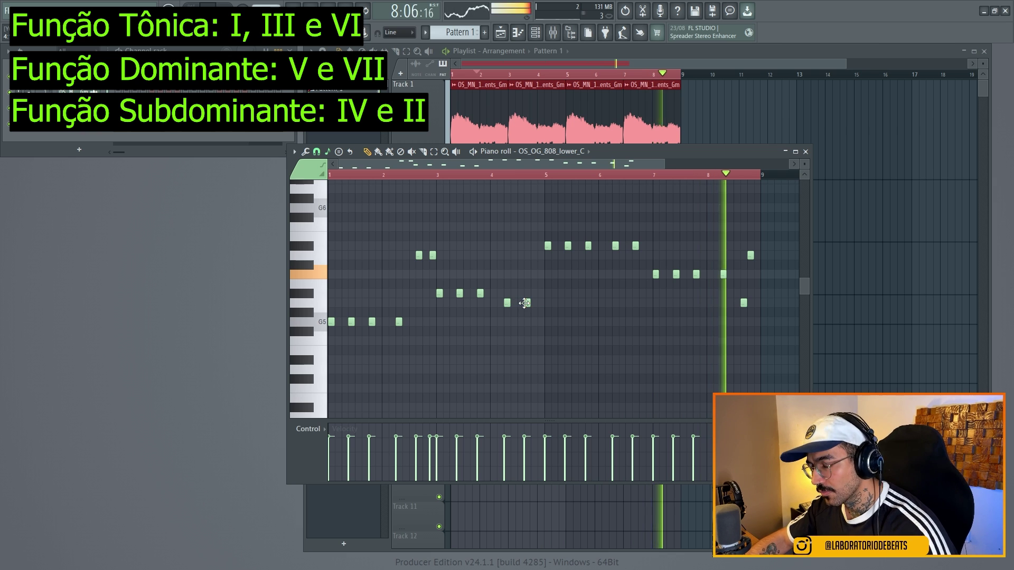
drag(507, 304, 508, 292)
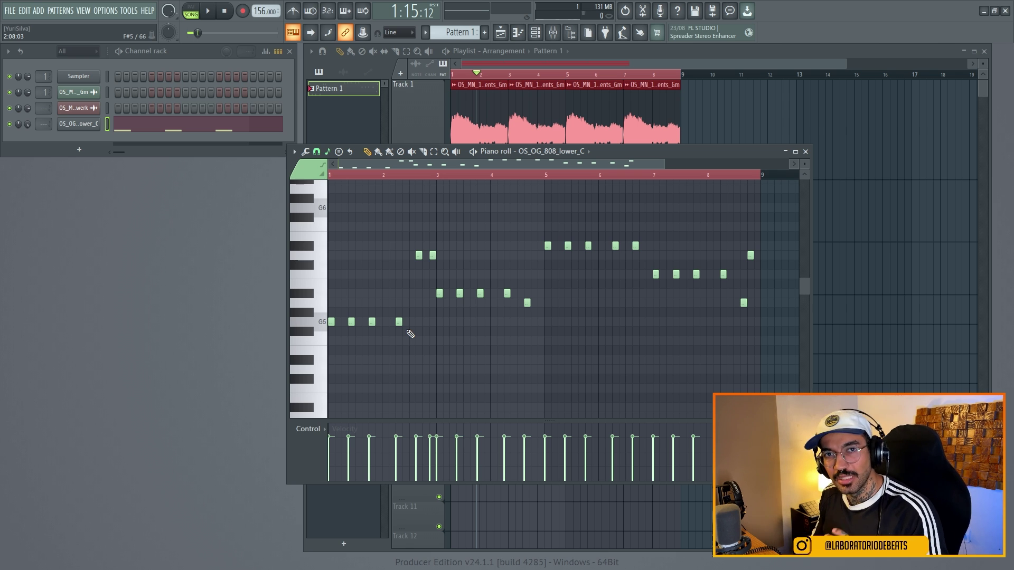
Move the piano roll window clear of the playlist's melody, drum and 808 tracks
drag(608, 153, 755, 335)
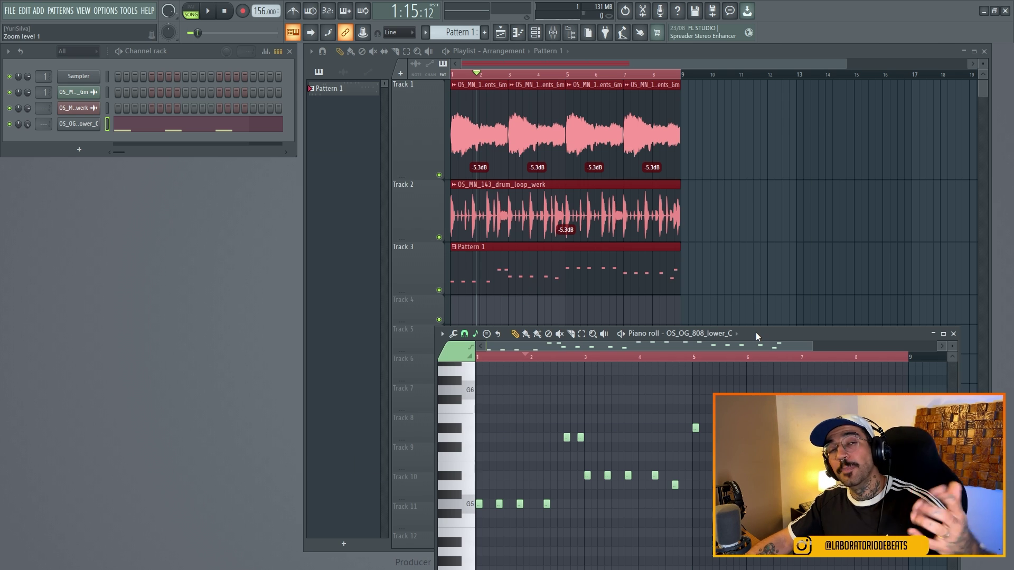